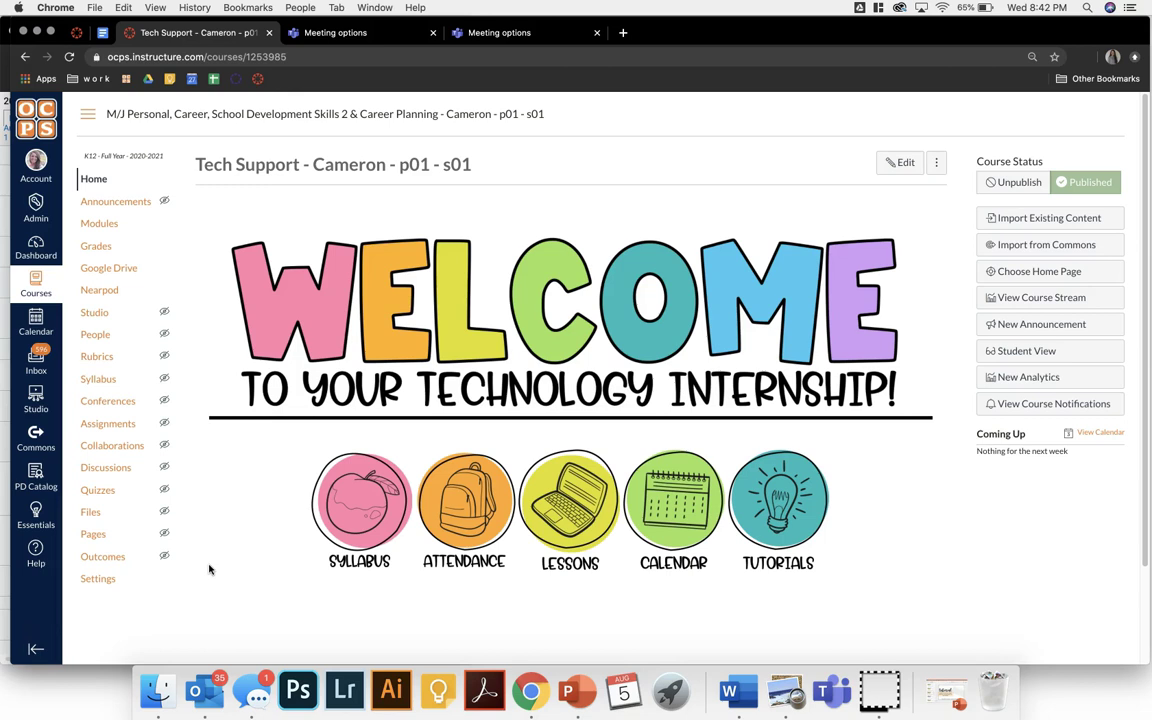
Go to the course's Announcements page.
click(223, 570)
click(233, 549)
click(255, 543)
click(123, 201)
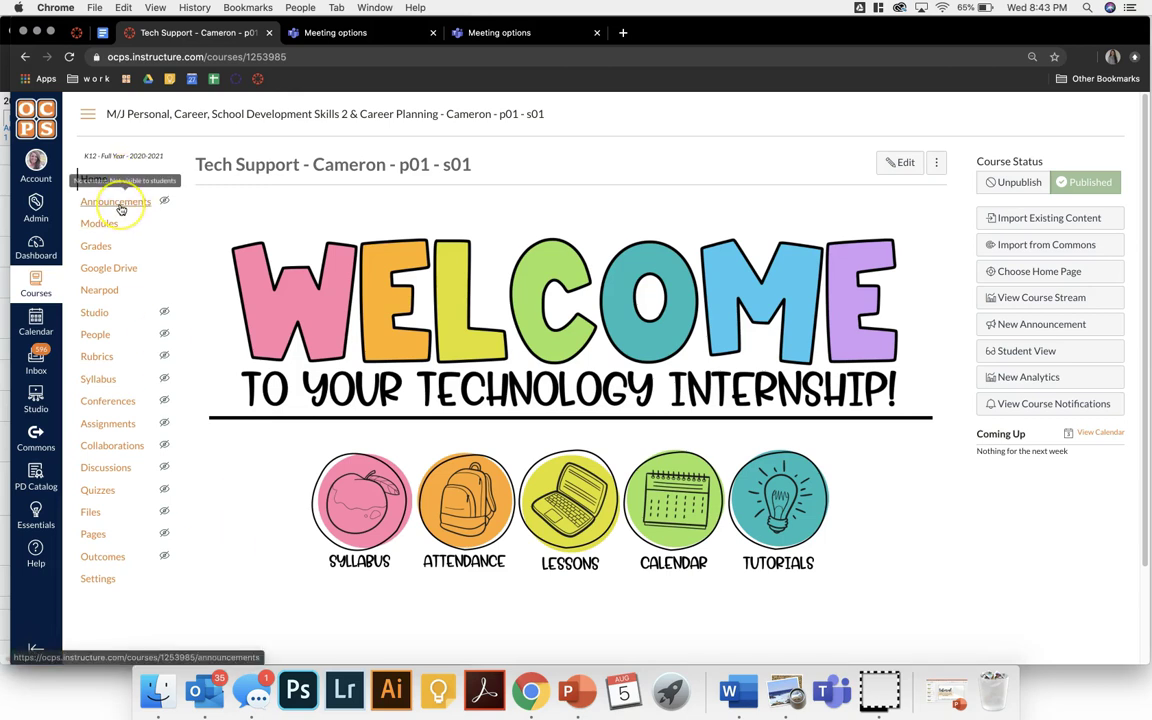
click(121, 207)
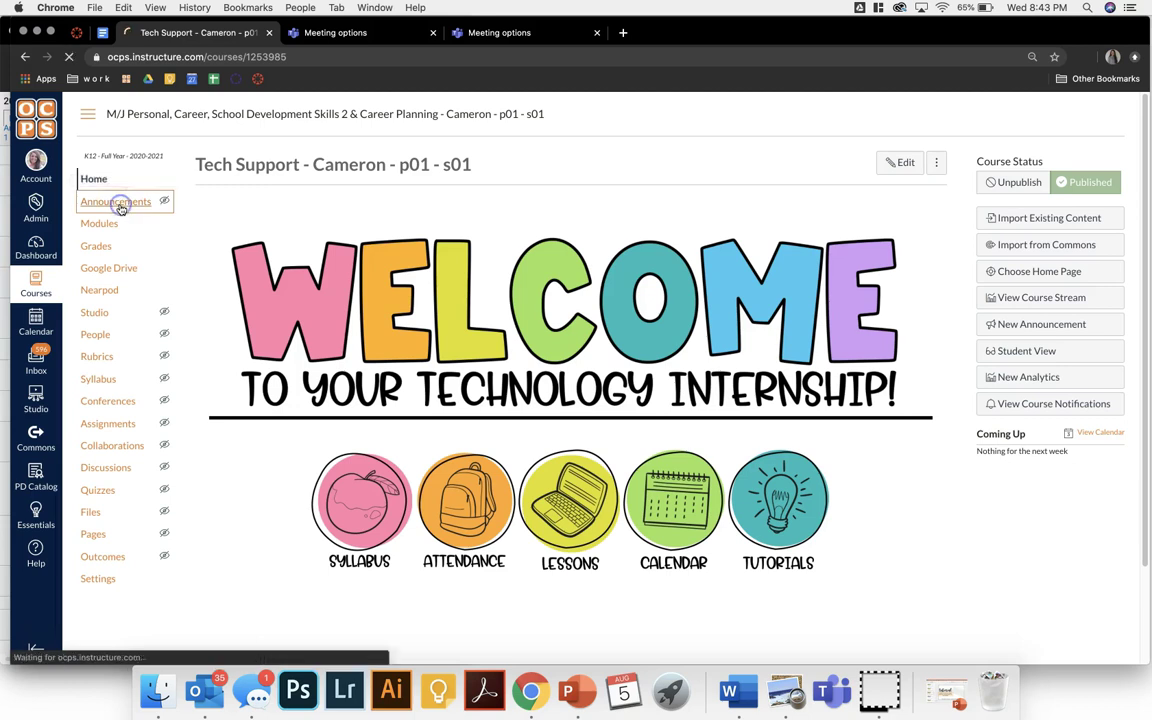
Start a new announcement titled '1st Period Meeting' and place the cursor in its message body.
click(1075, 163)
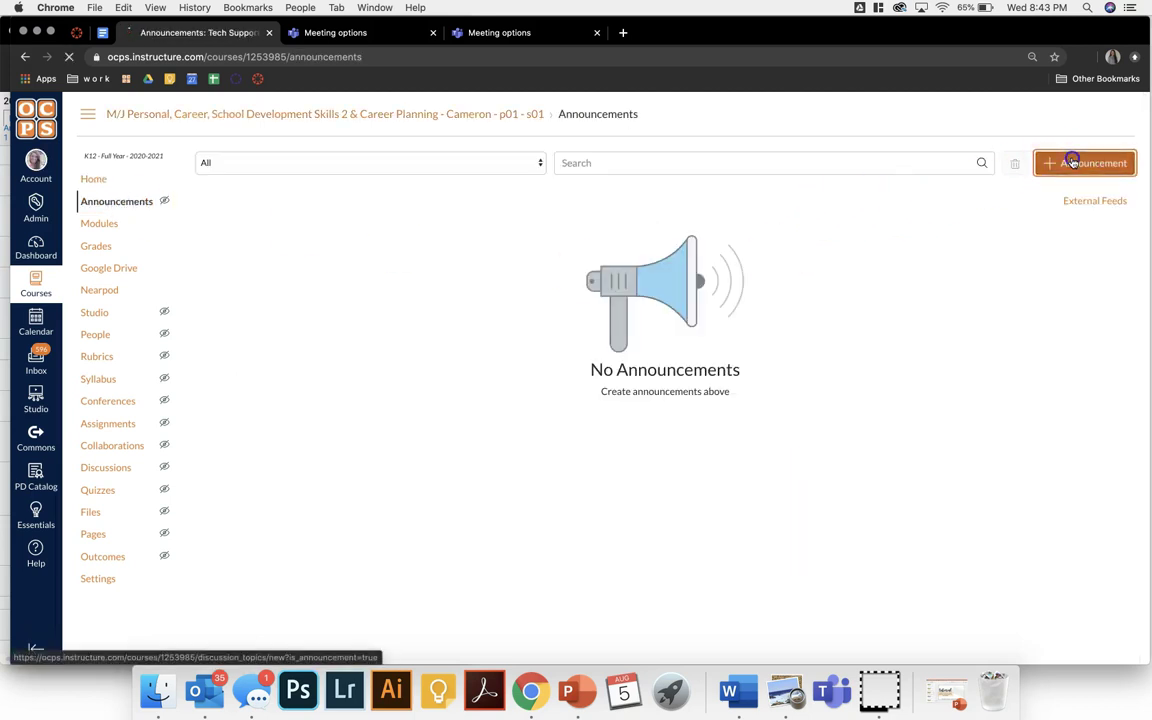
click(478, 160)
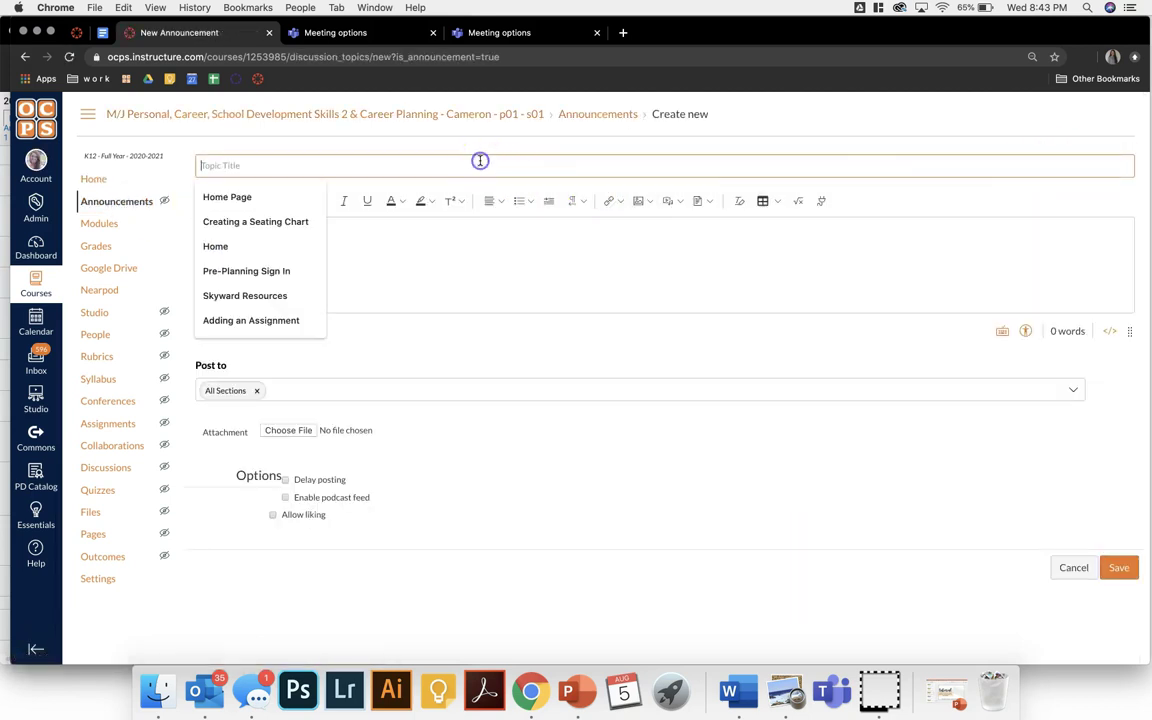
text(1st)
text( M)
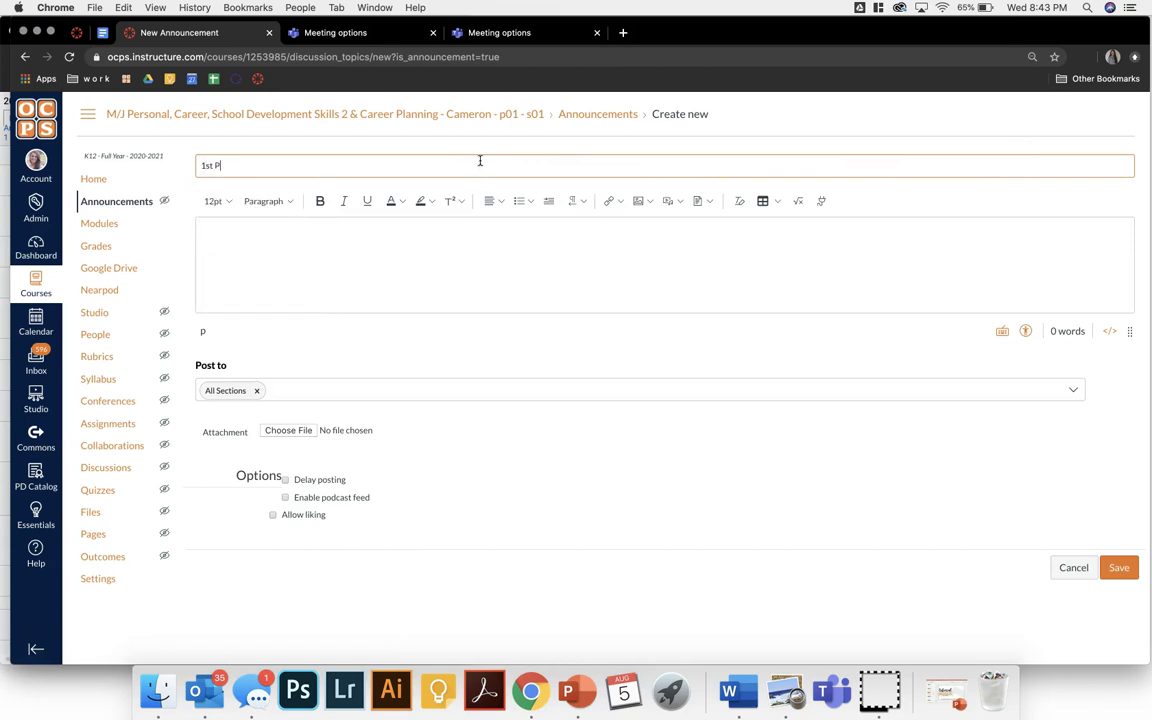
text(eriod Meeting)
click(725, 248)
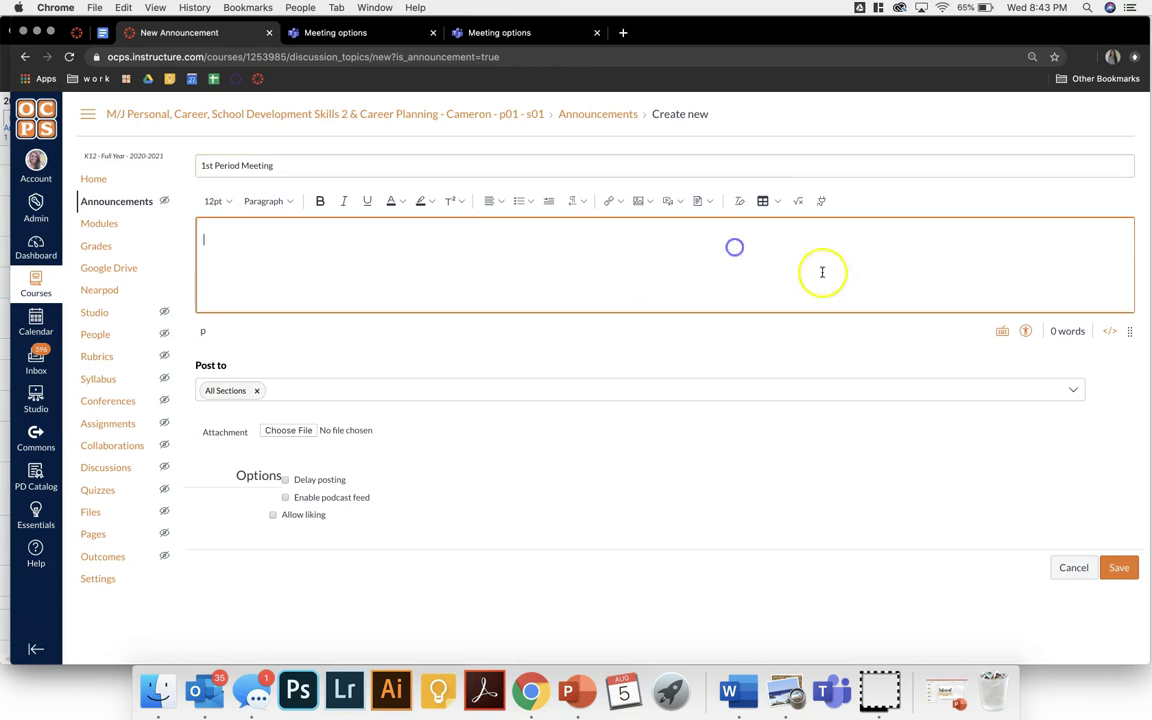
Create a Microsoft Teams meeting named '1st Period Meeting' through the editor's Apps menu.
click(819, 203)
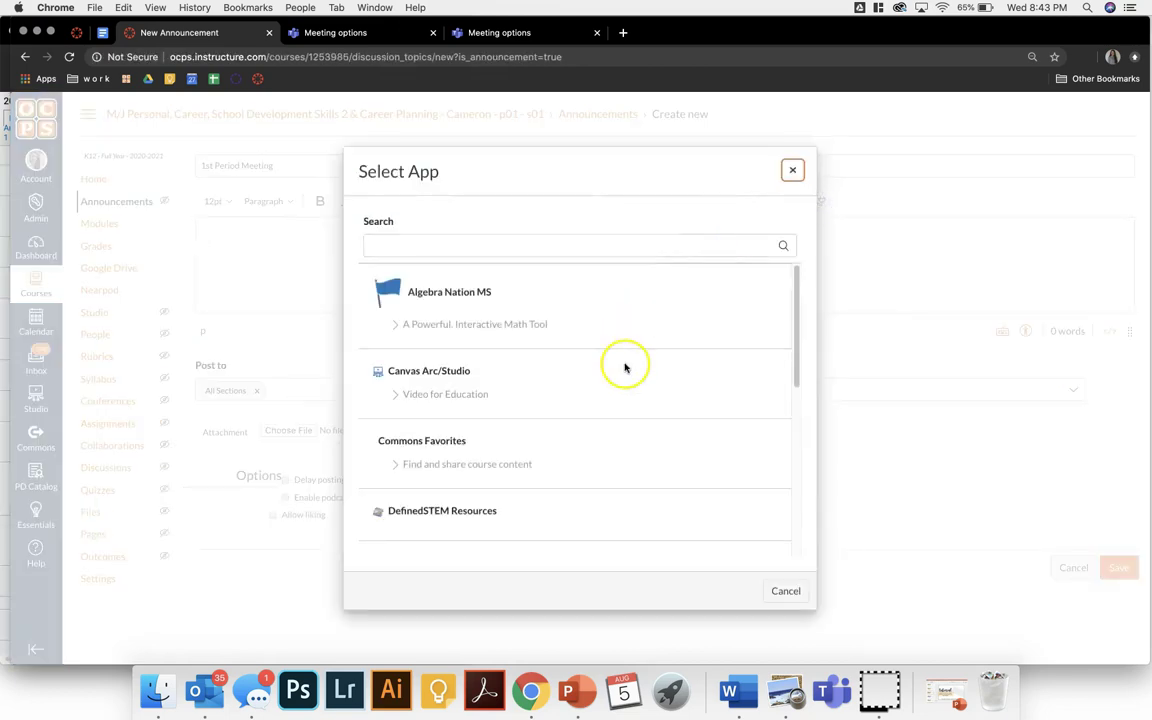
scroll(624, 397, down, 4)
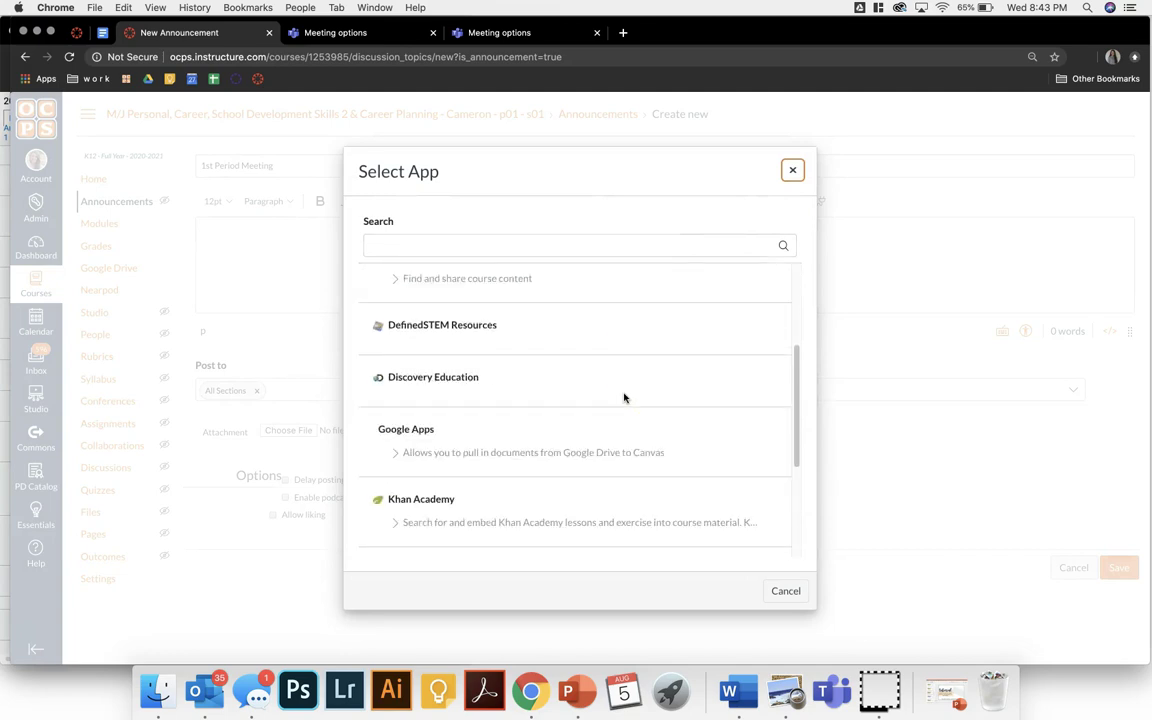
scroll(624, 397, down, 4)
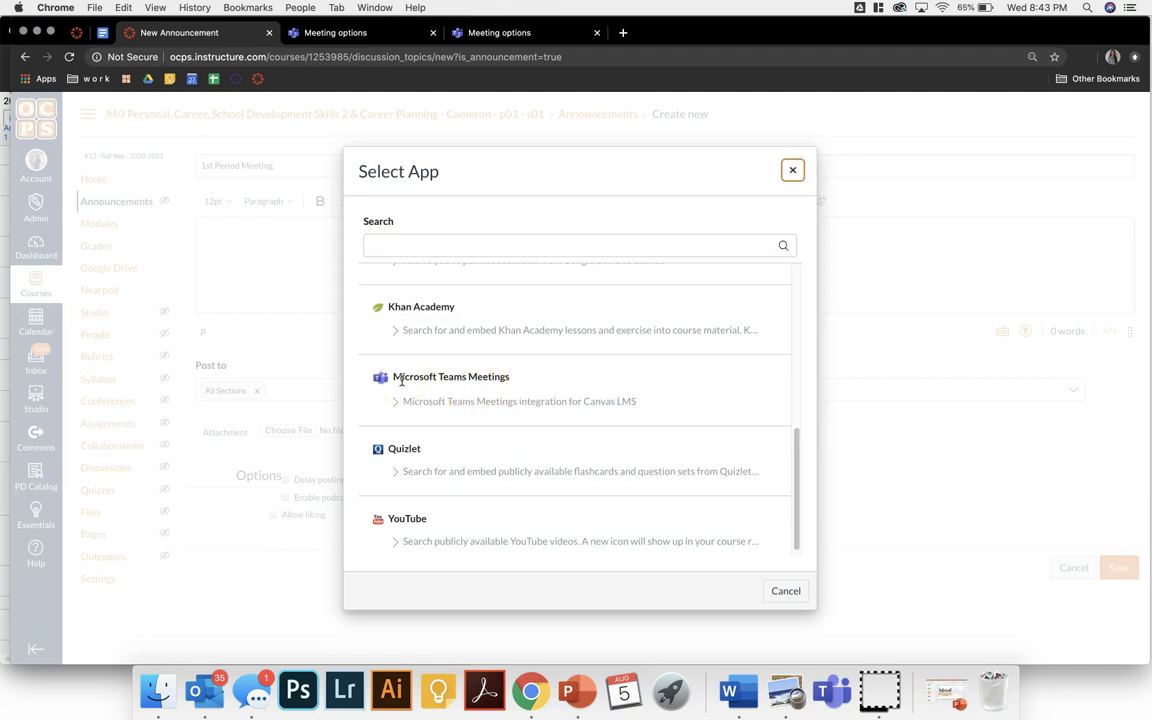
click(401, 380)
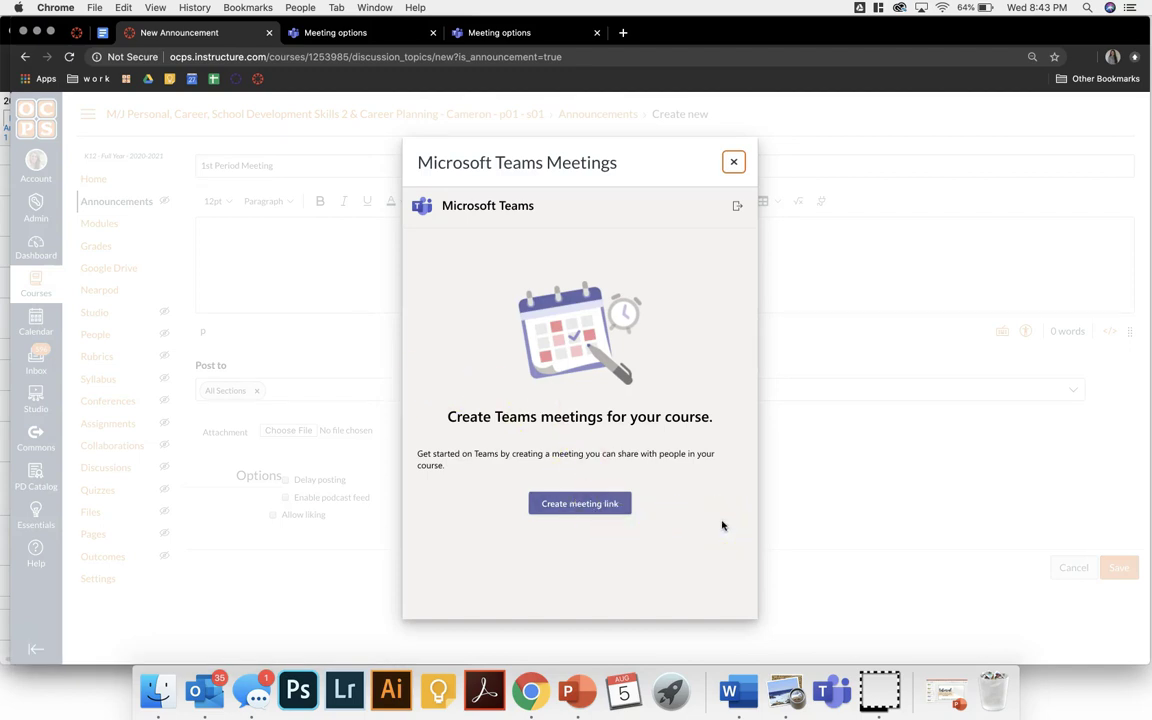
click(580, 504)
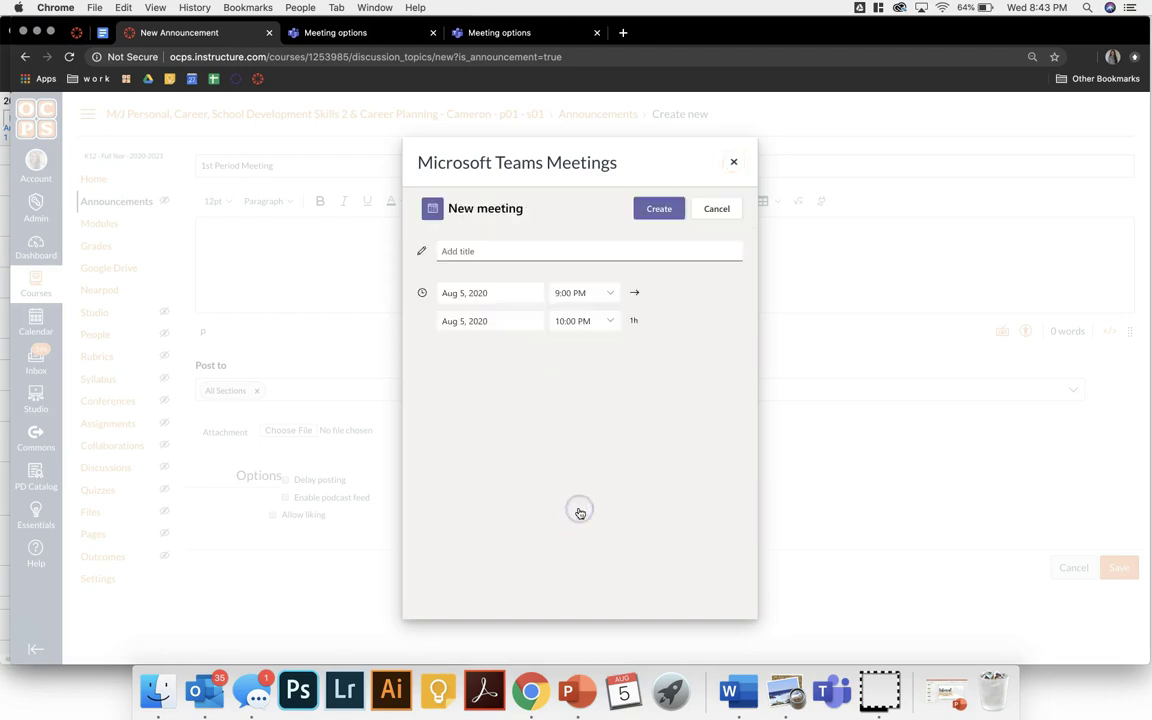
click(450, 251)
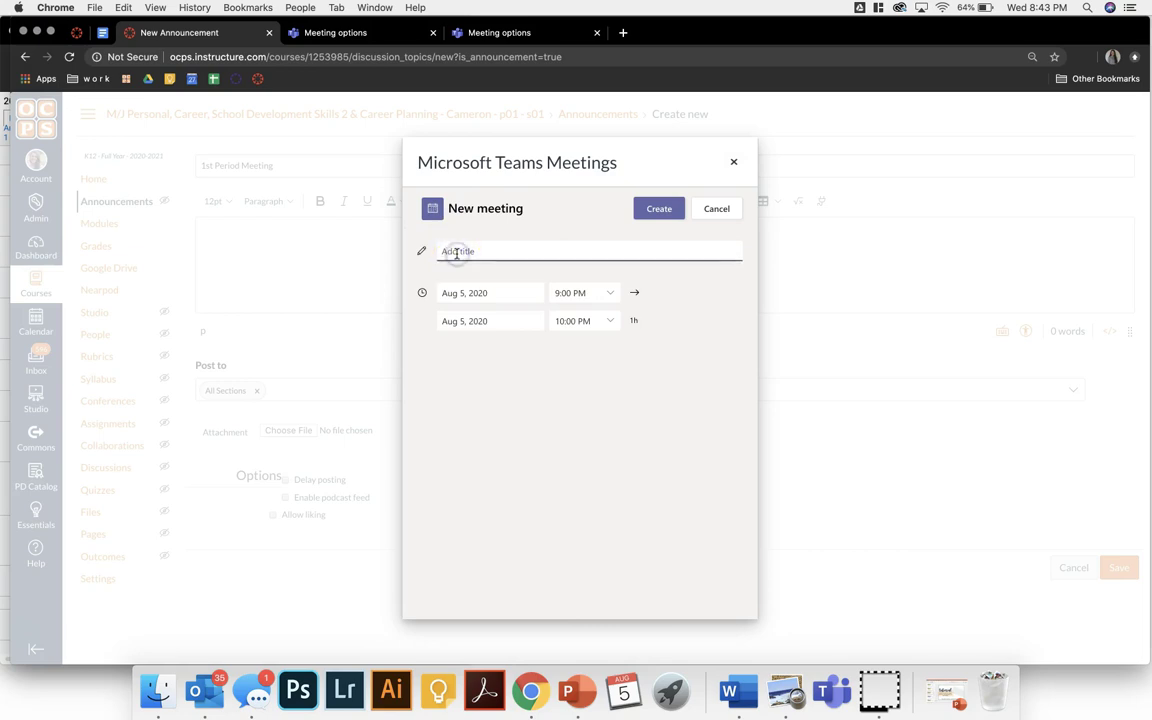
text(1st Period Meeting)
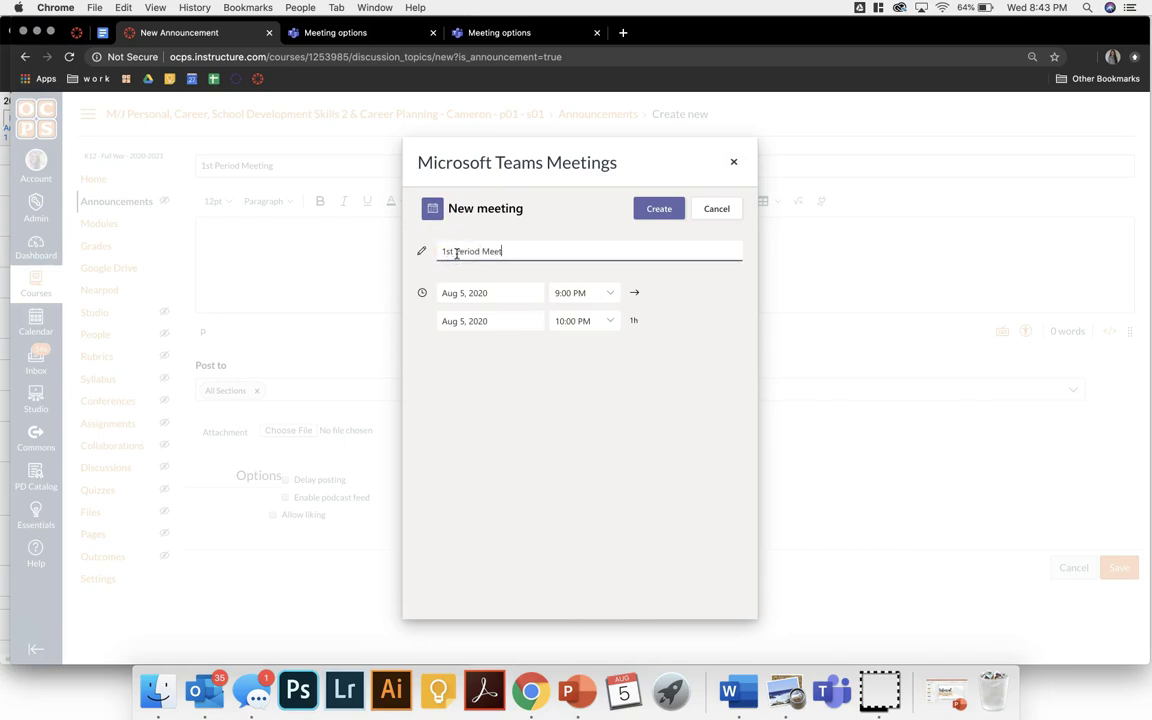
click(649, 207)
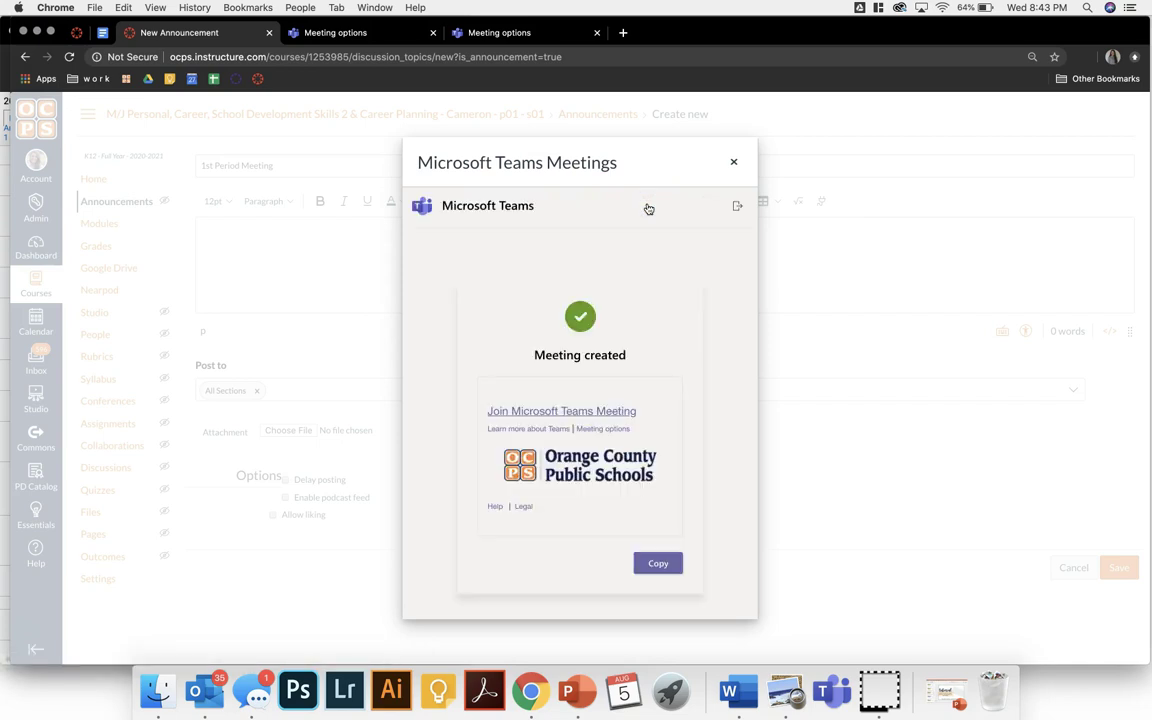
click(660, 563)
Set lobby bypass and presenting to Only me in Meeting options, save, and return to Canvas.
click(604, 430)
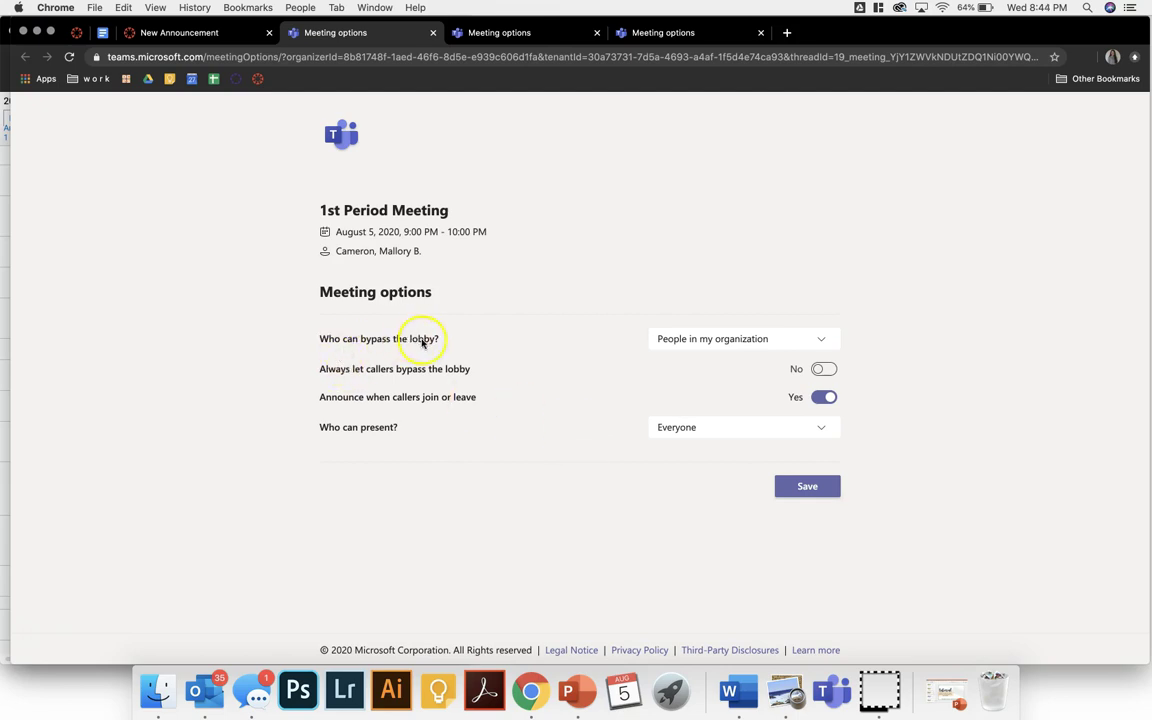
click(701, 349)
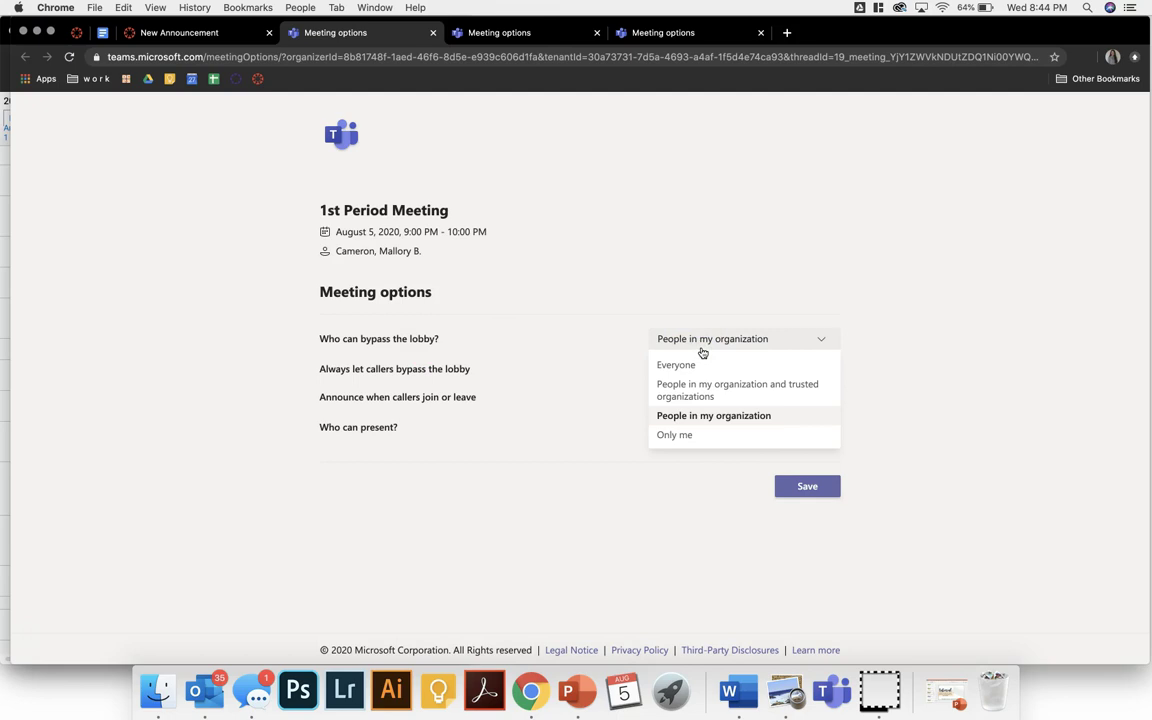
click(692, 435)
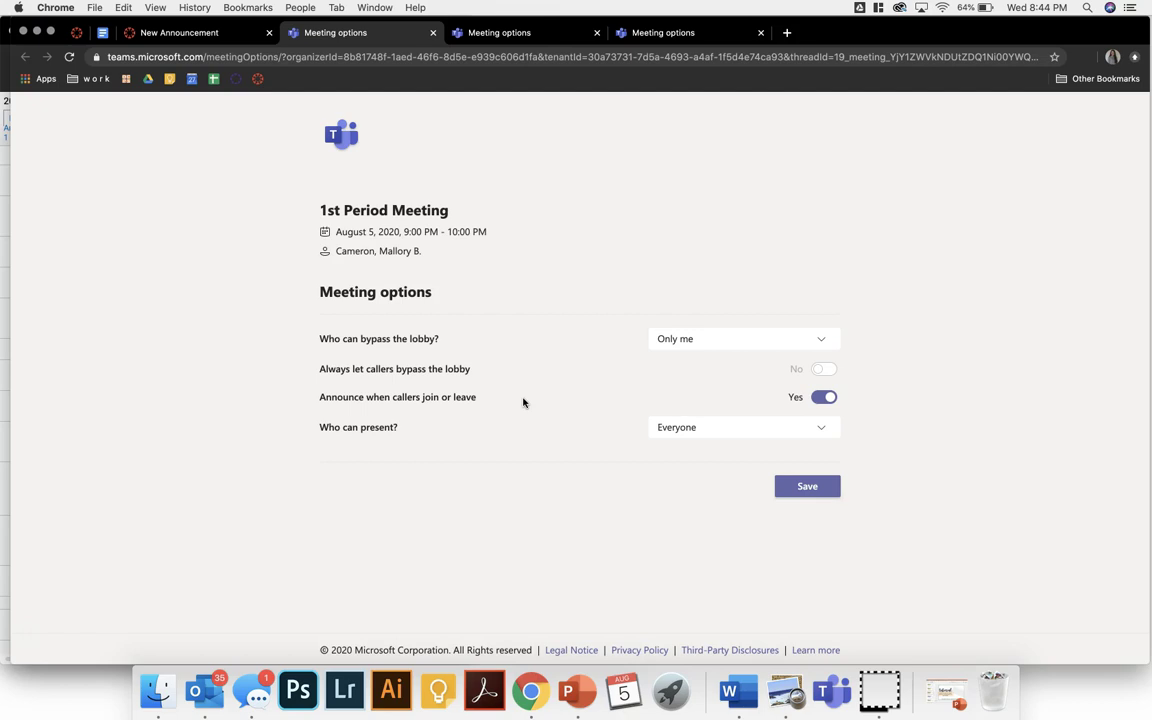
click(542, 402)
click(670, 428)
click(690, 508)
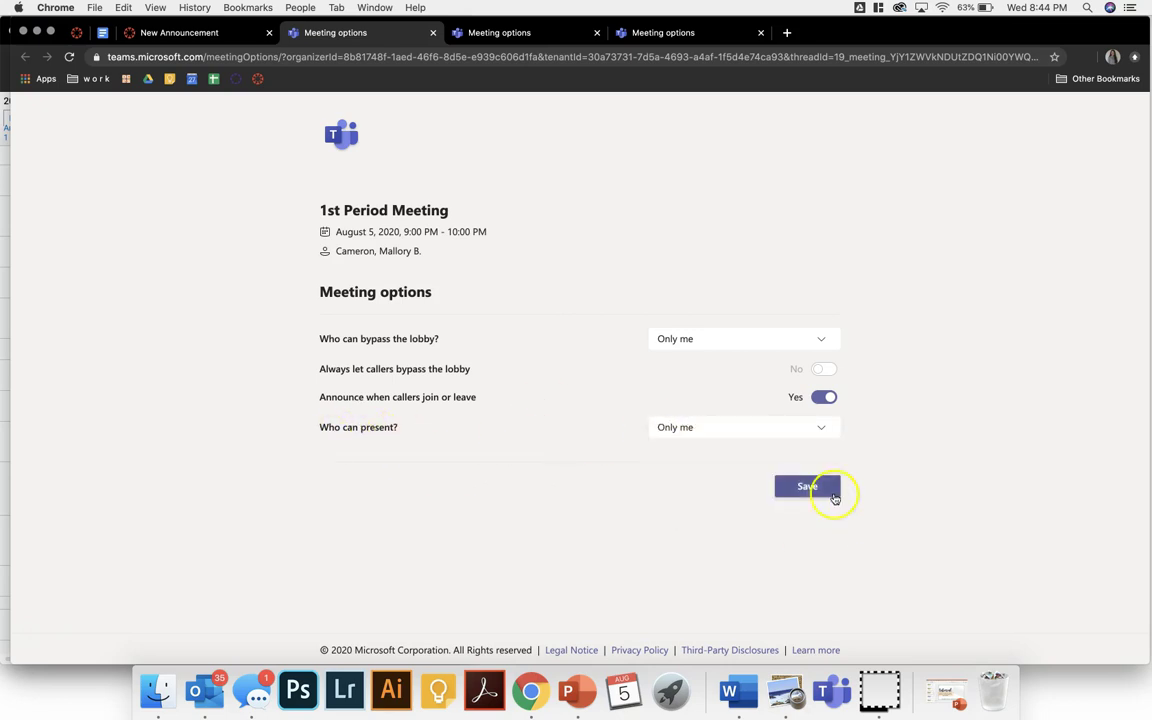
click(826, 491)
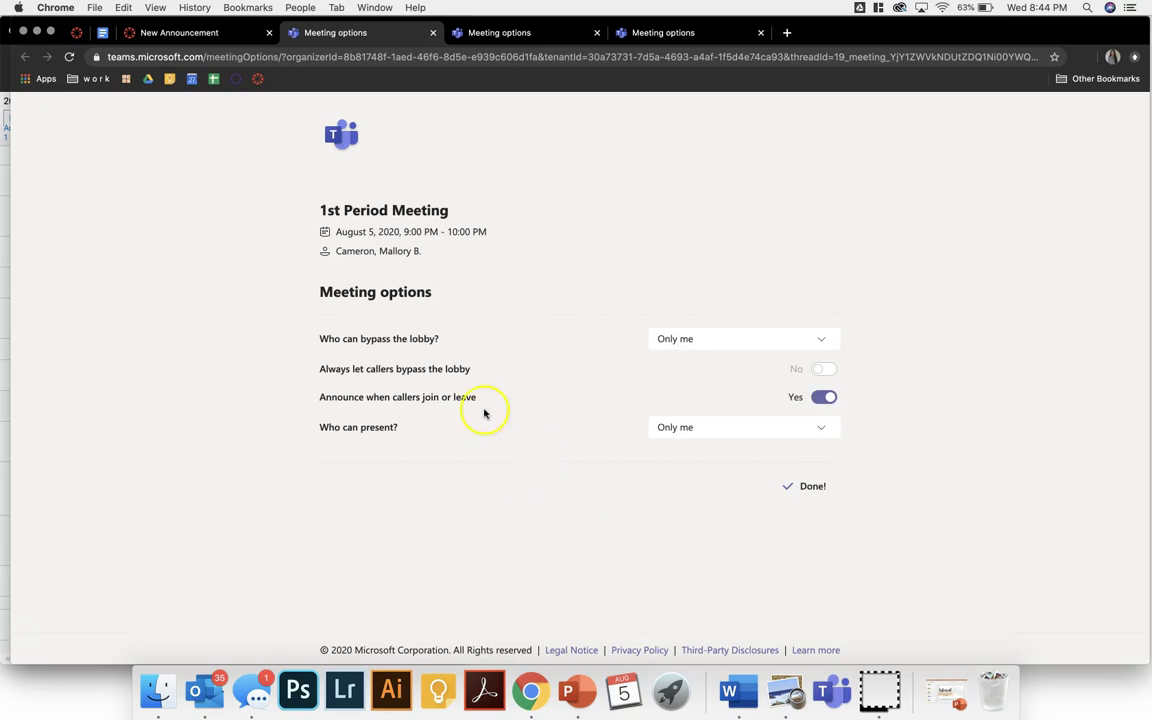
click(205, 30)
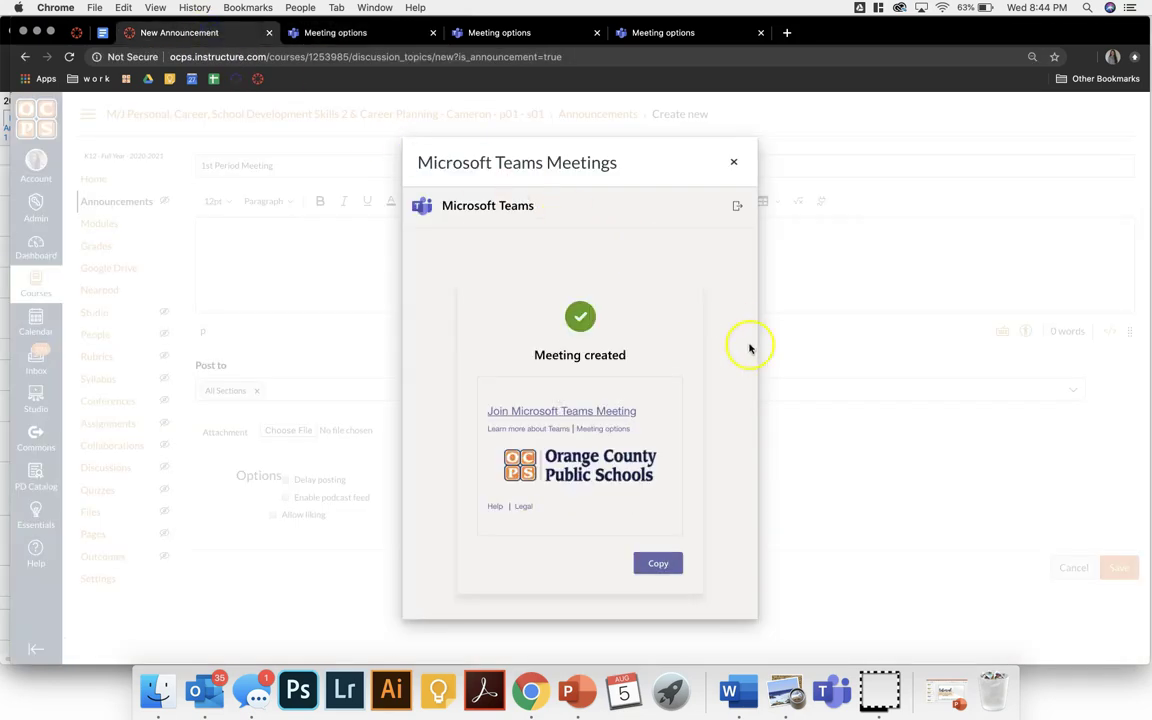
Insert the Teams meeting link into the announcement and make it 36pt.
click(668, 566)
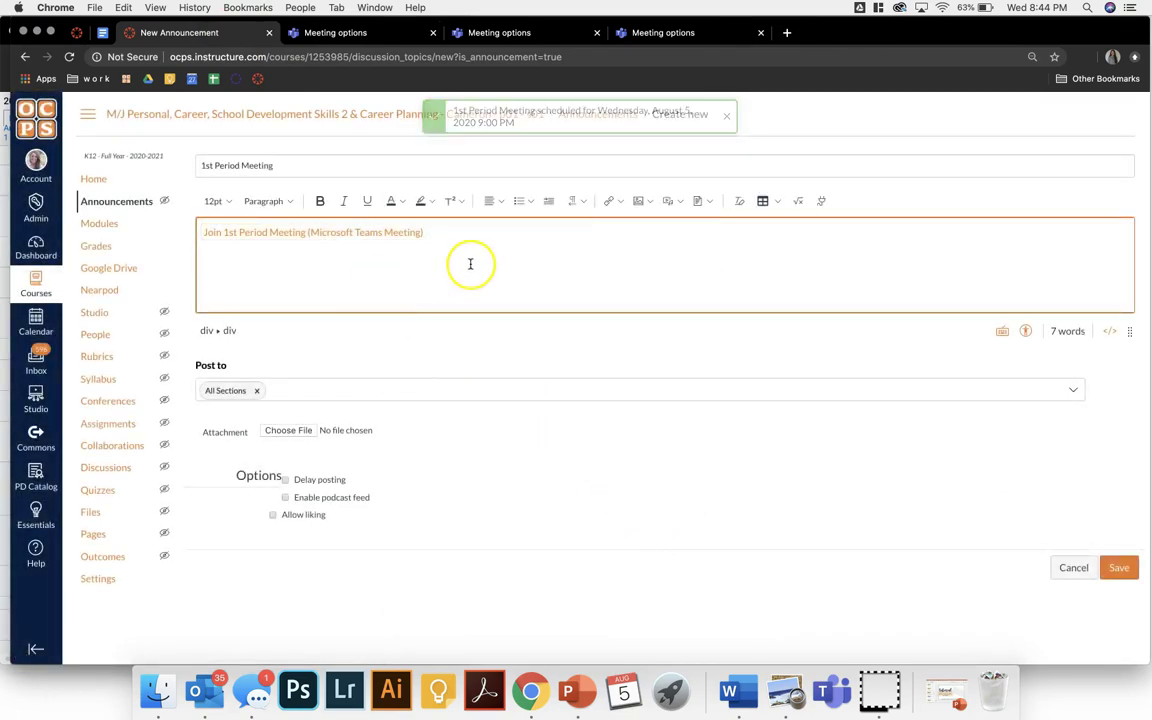
drag(466, 244, 206, 237)
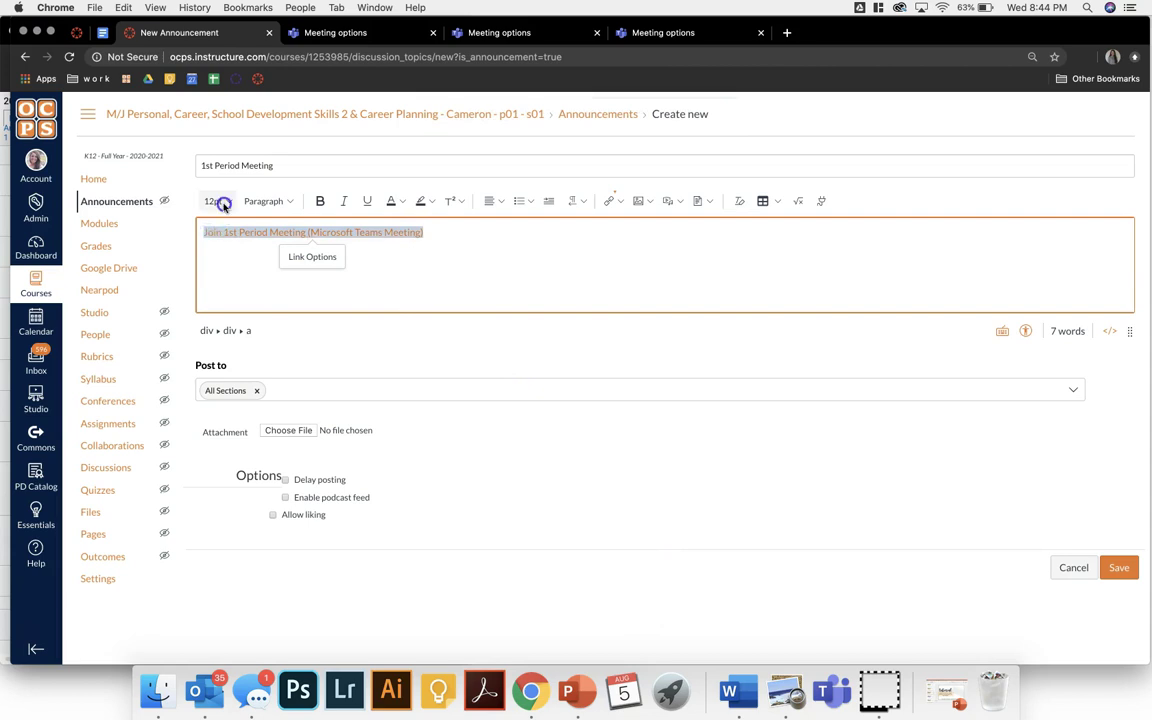
click(221, 201)
click(222, 342)
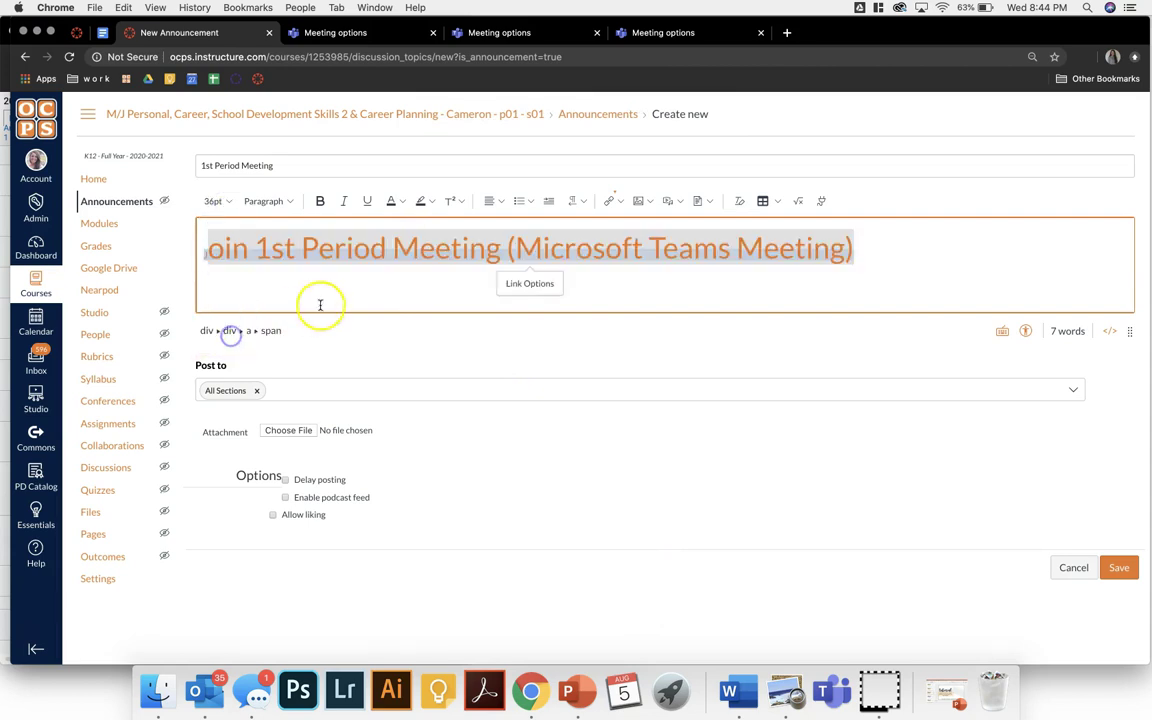
Below the link, add a 14pt line: 'Hi students, they will need to be in the meeting by the start of 1st period.'.
click(903, 263)
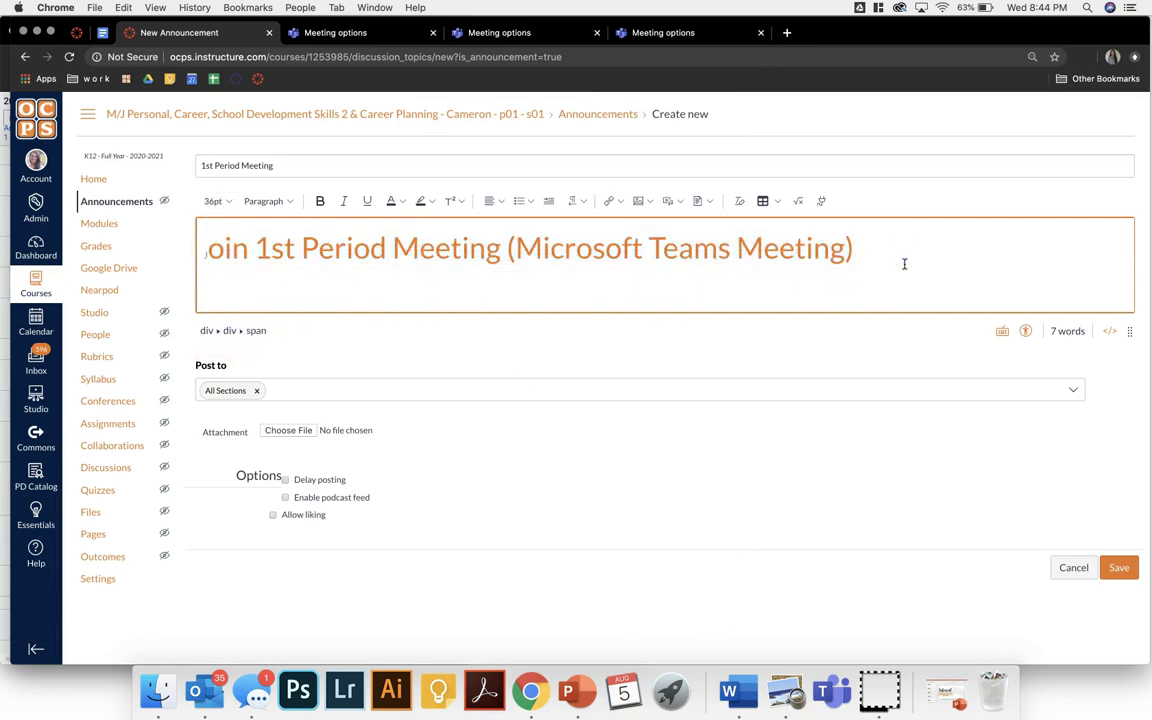
click(215, 201)
click(216, 283)
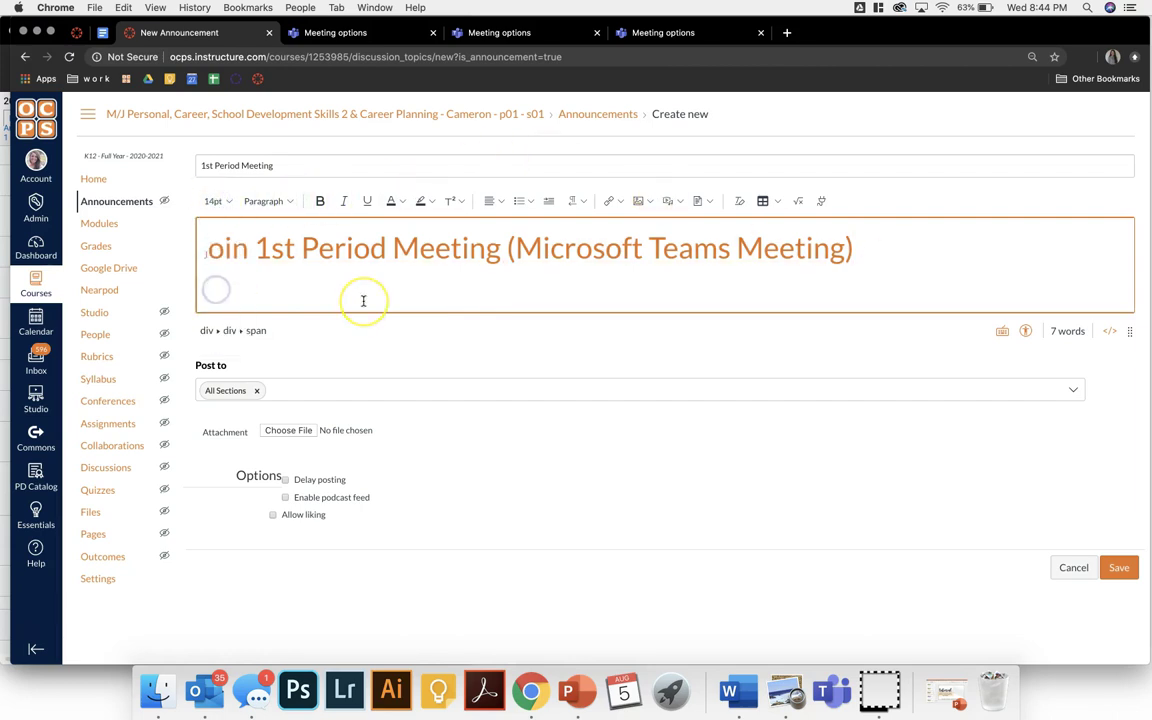
text(Hi students, they will nee)
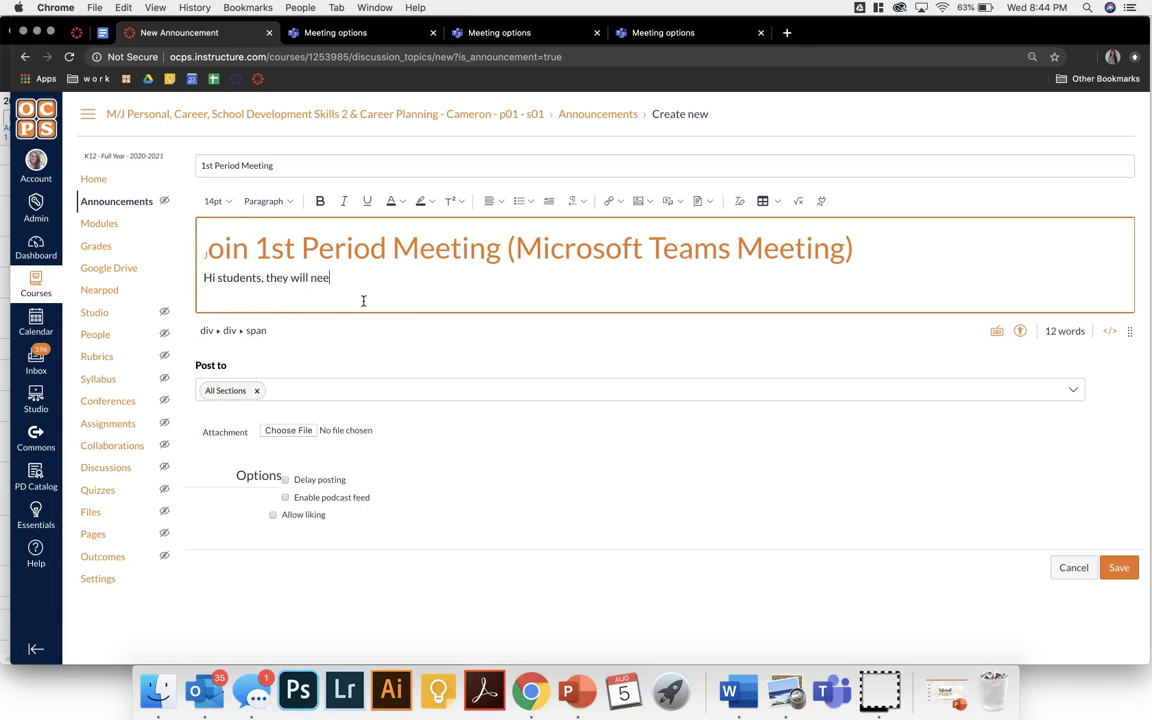
text(d to be in the meeting by the start of 1)
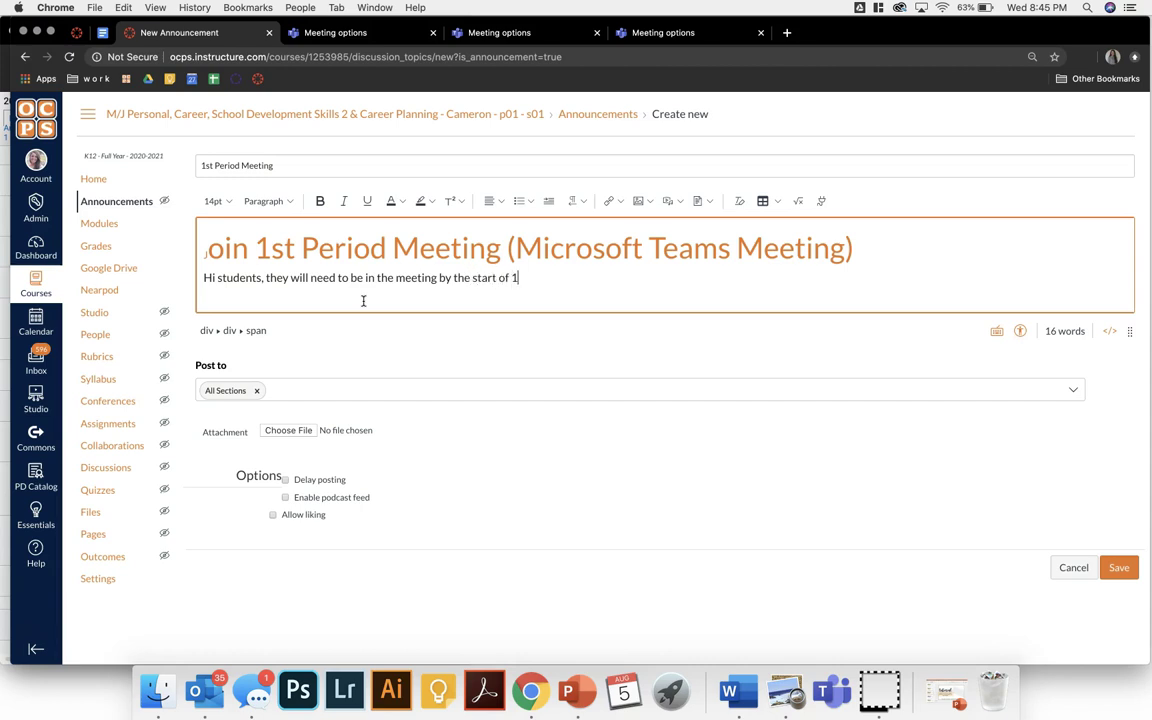
text(st period.)
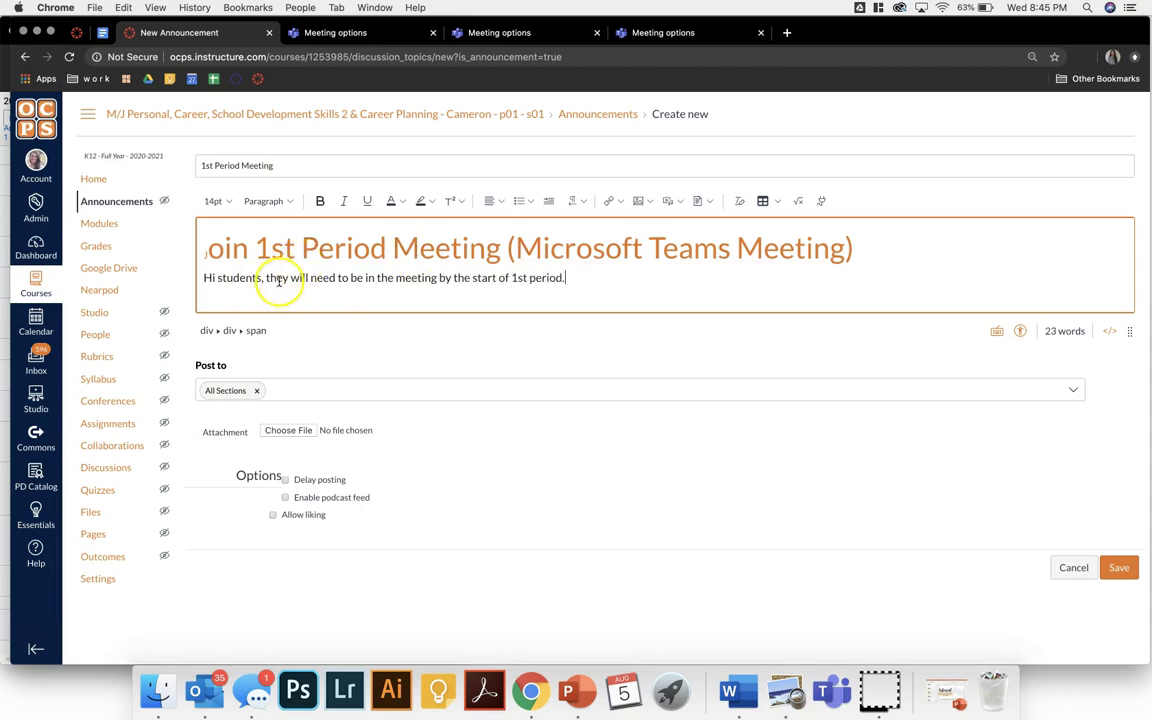
double_click(287, 278)
Replace 'they' with 'you', post only to section p01 - s01, and save the announcement.
text(you)
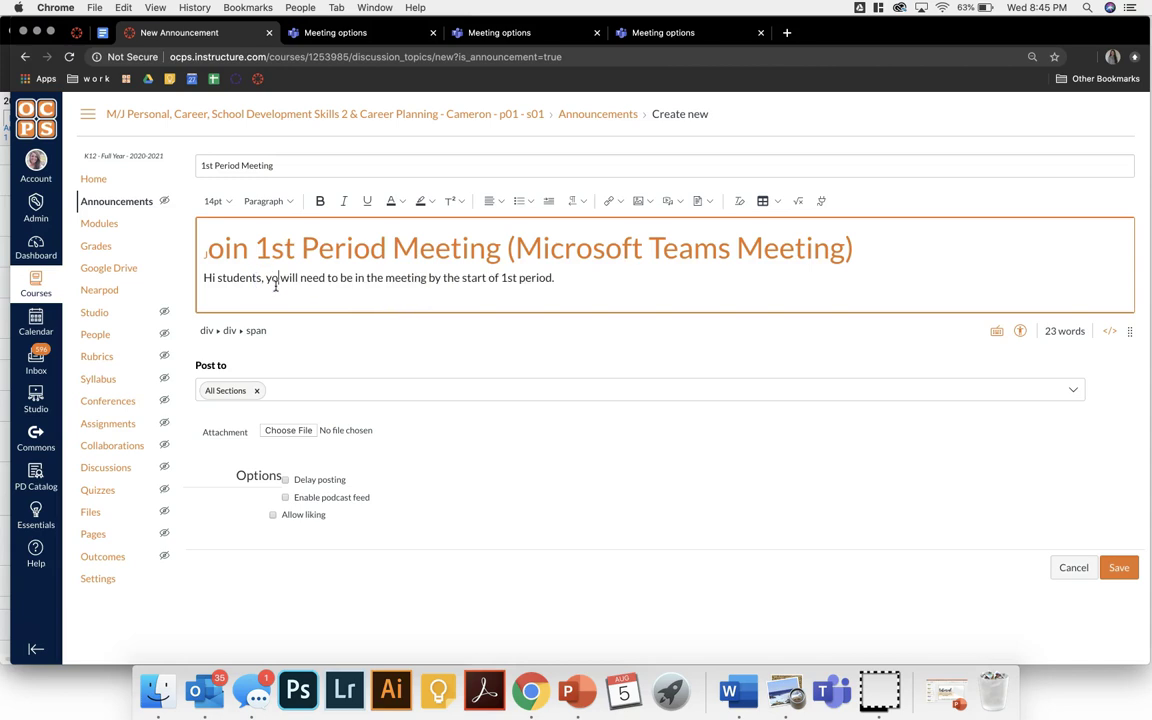
click(262, 396)
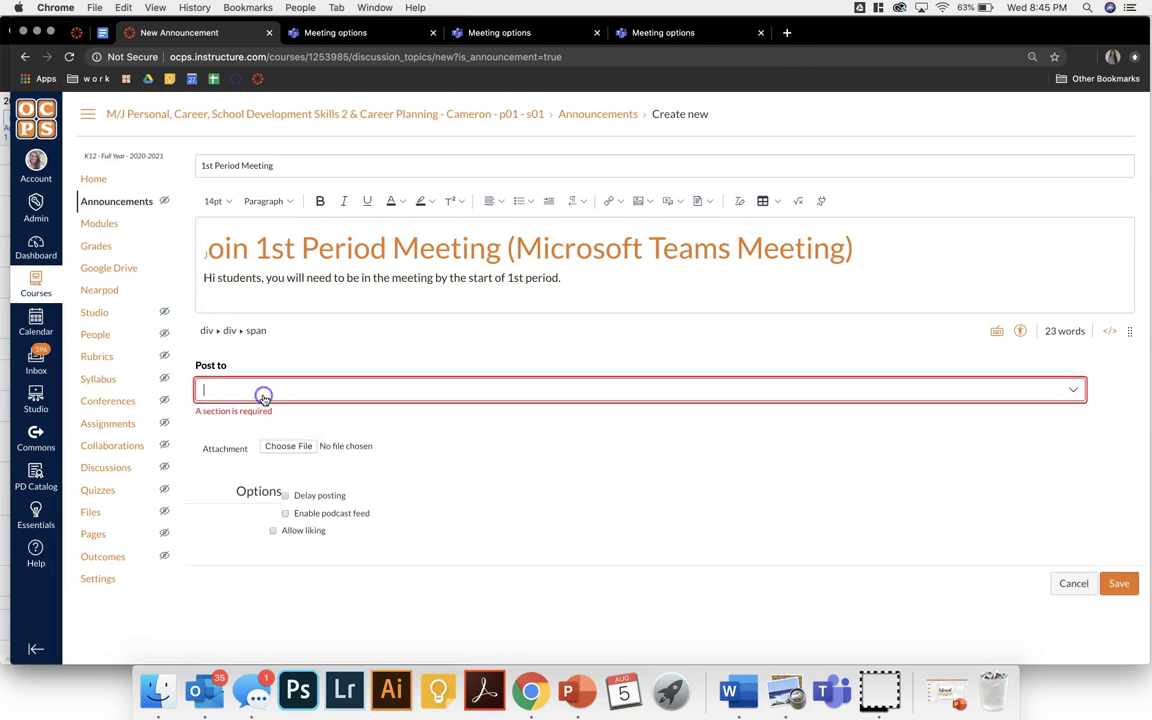
text(p01)
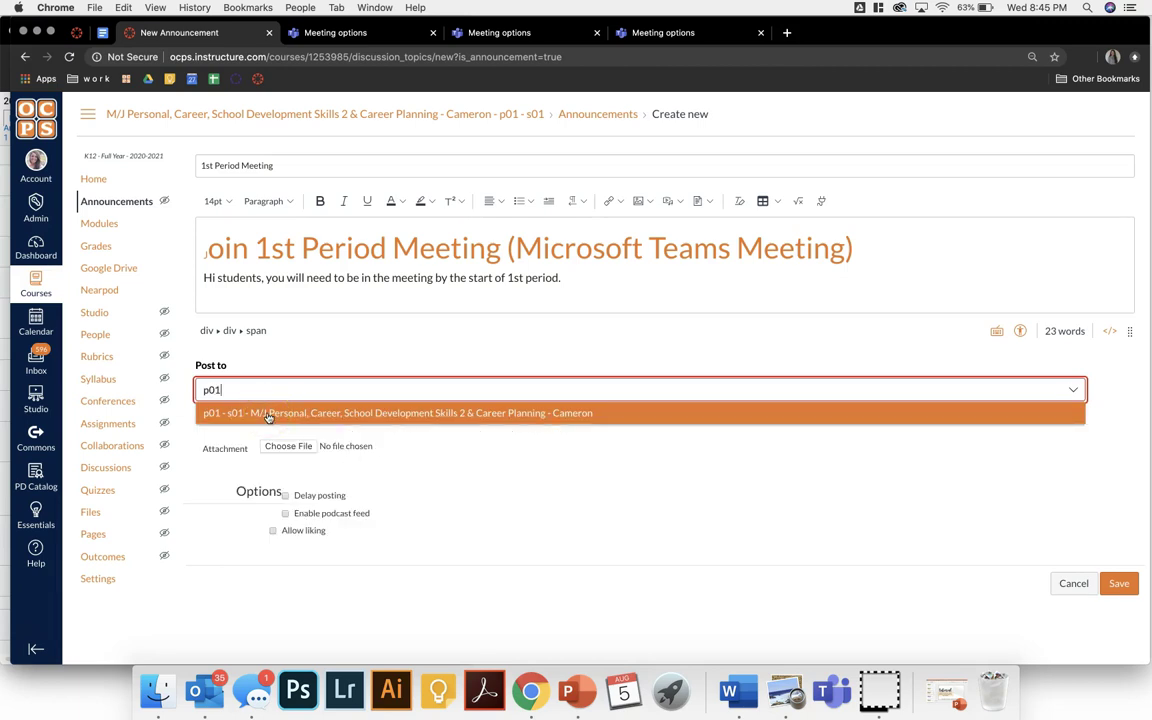
click(268, 417)
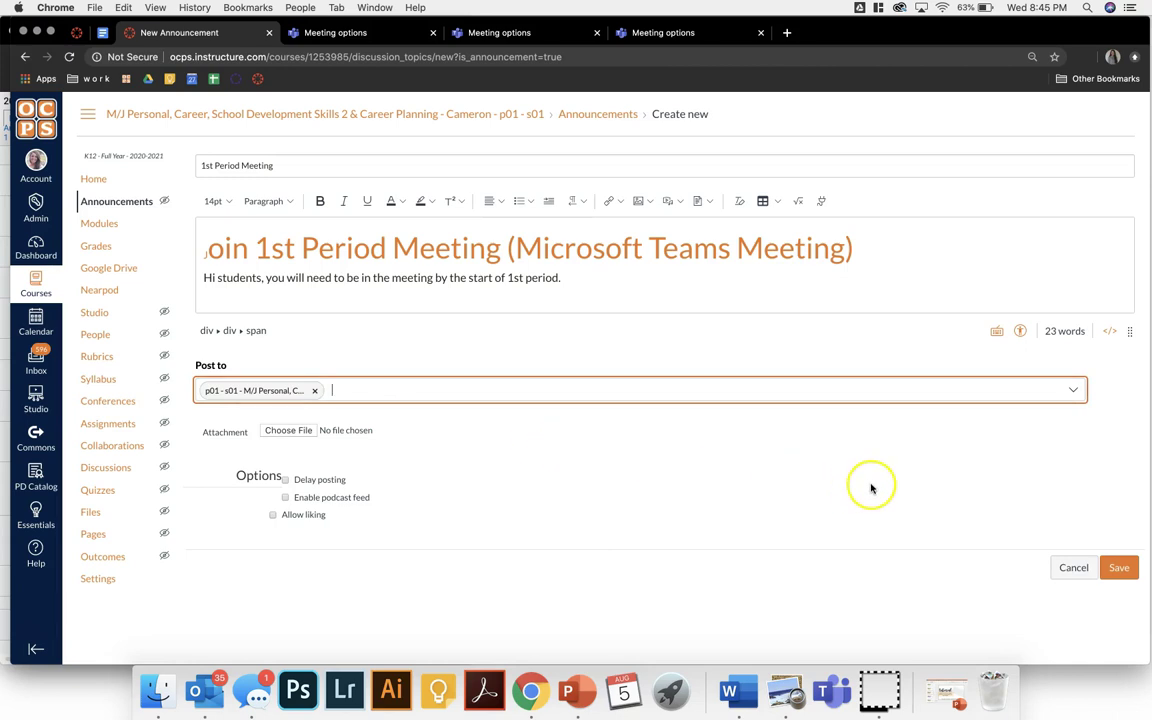
click(1119, 569)
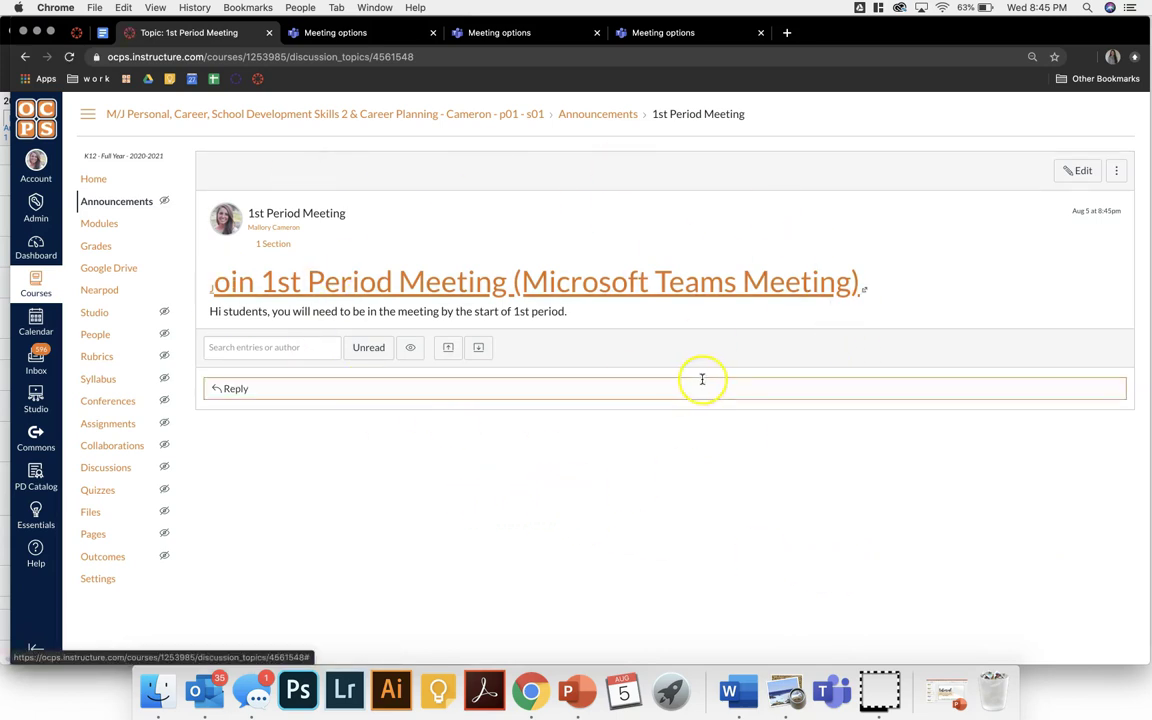
mouse_move(270, 245)
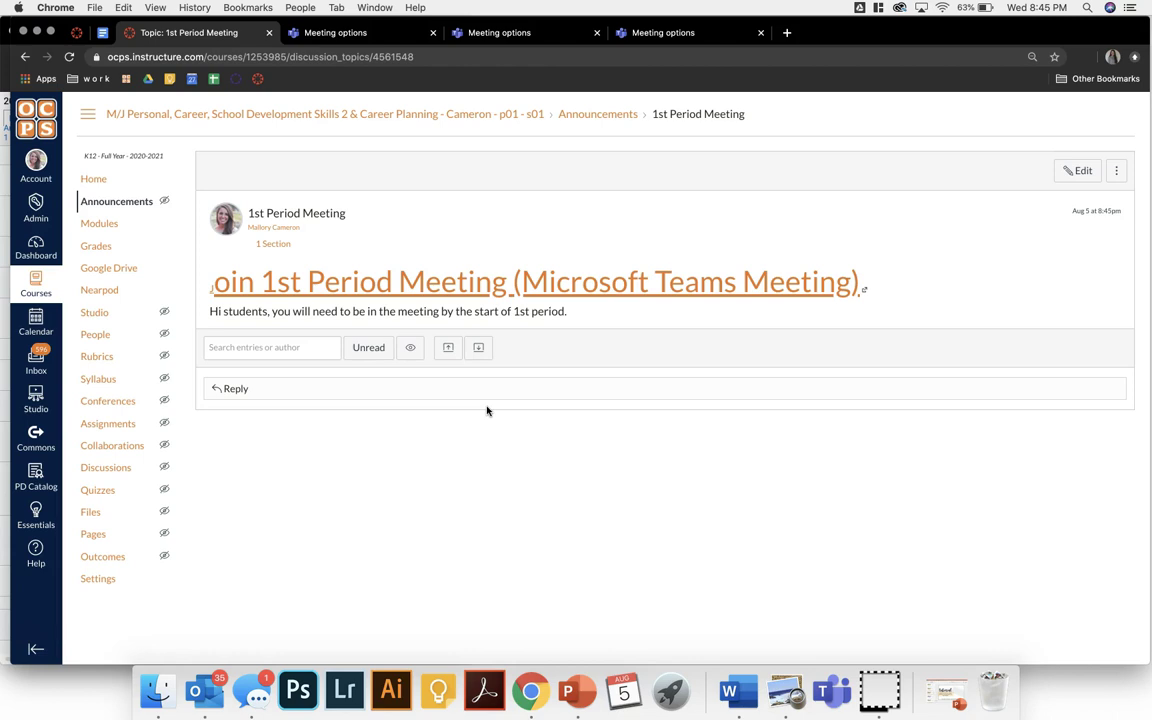
click(443, 432)
Add a module named 'Meetings' on the Modules page and drag it to the top.
click(306, 466)
click(96, 225)
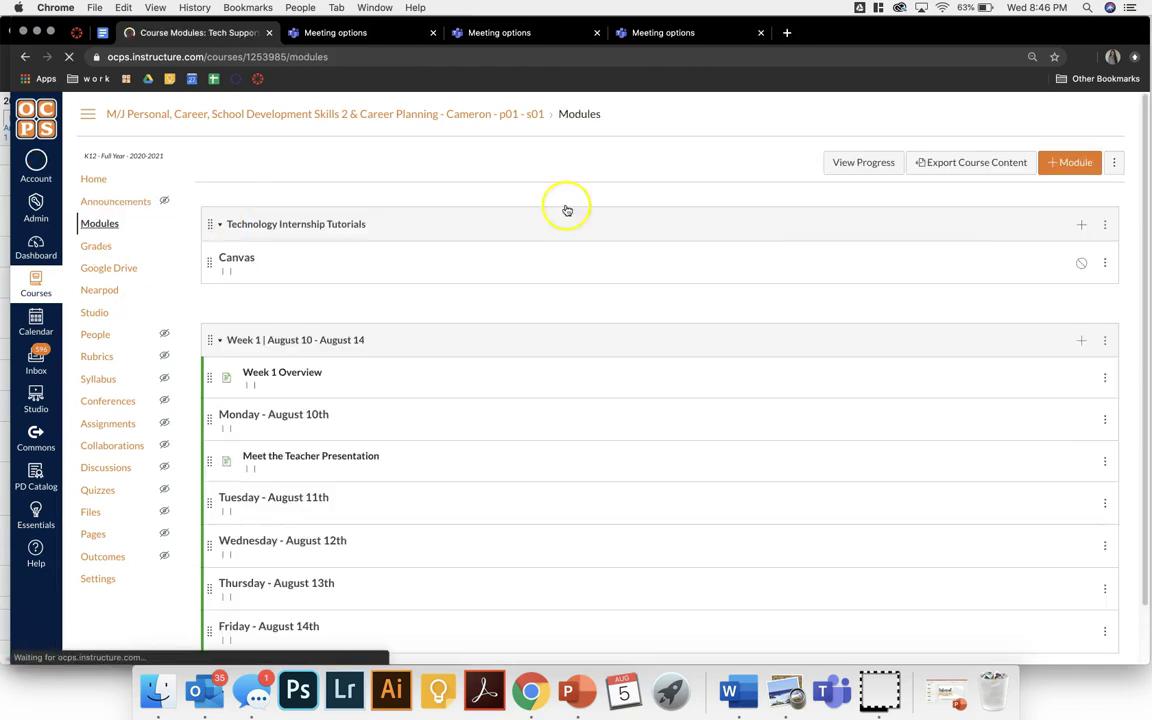
click(1092, 165)
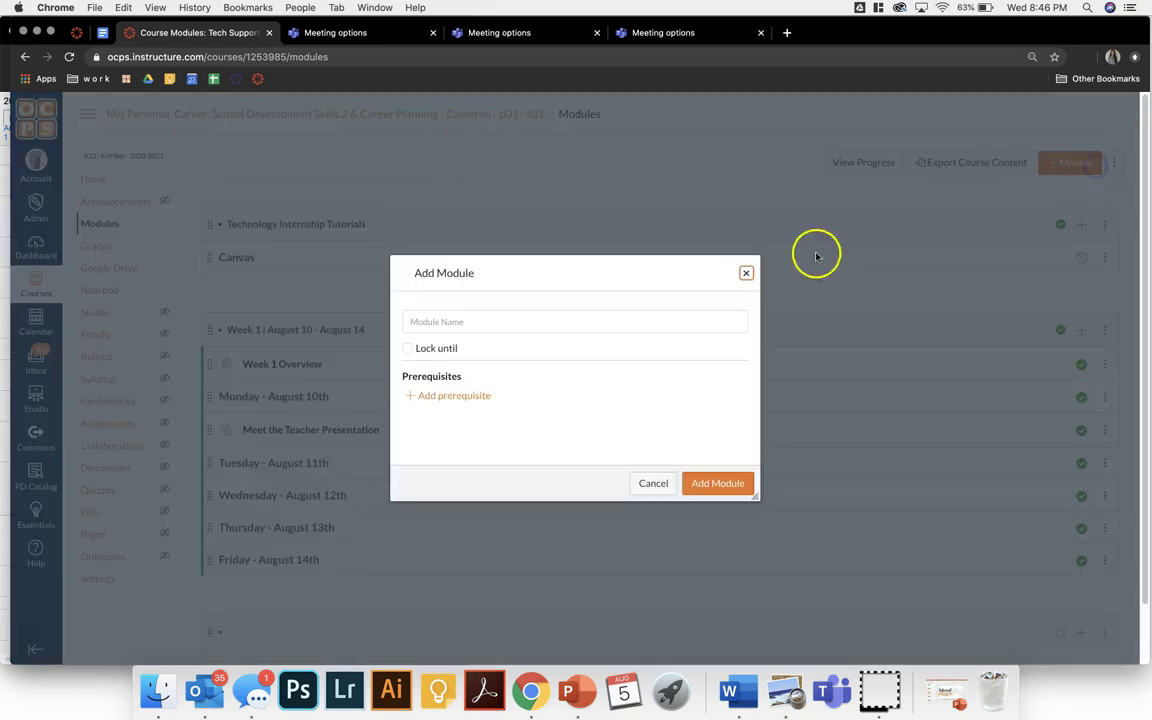
click(540, 326)
text(Meeti)
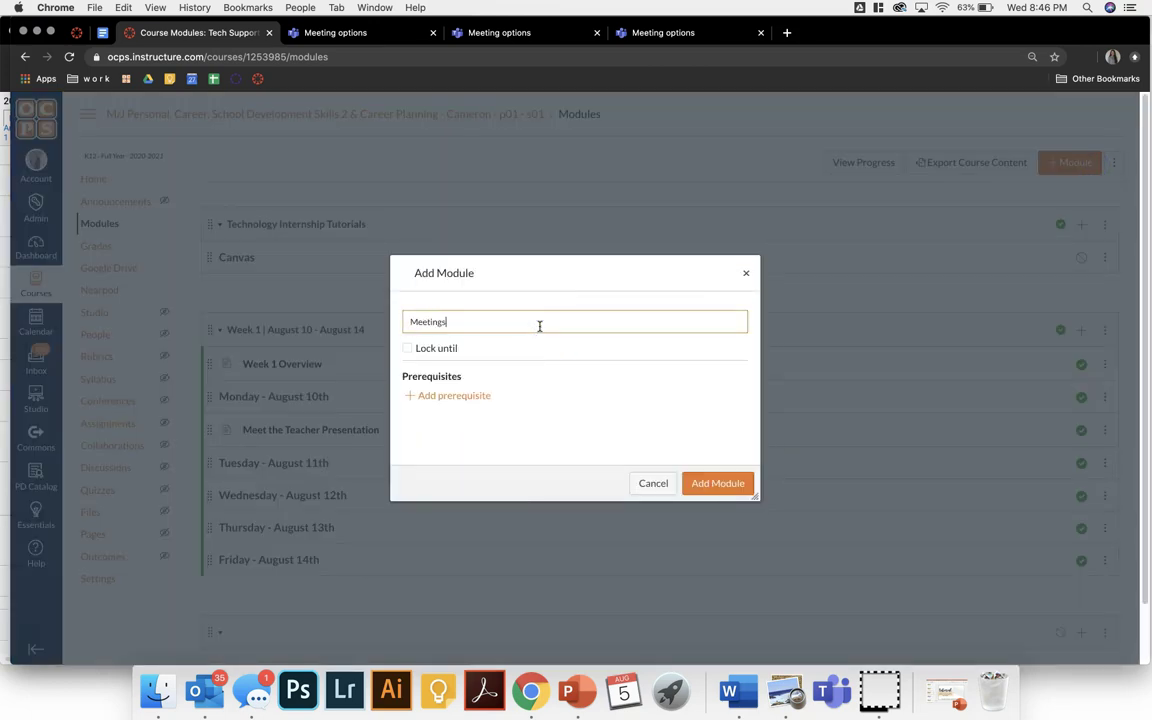
text(ngs)
click(728, 483)
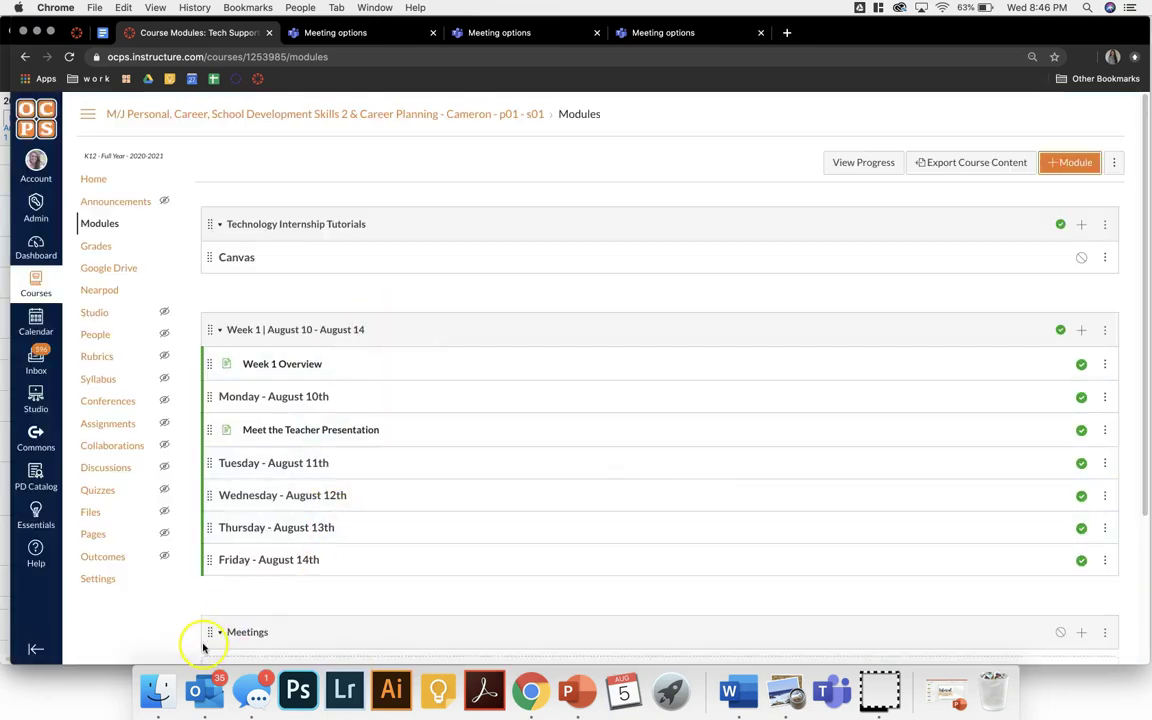
drag(207, 634, 247, 222)
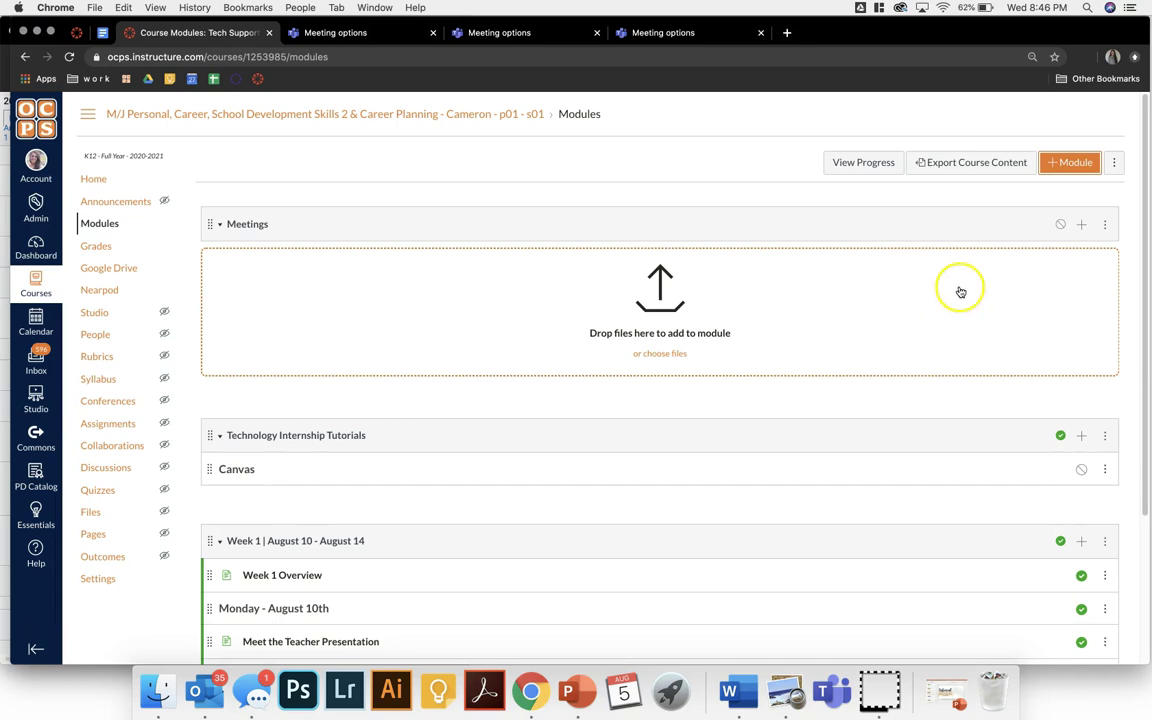
Add a new assignment '2nd Period Meeting' to the Meetings module and open its edit page.
click(1083, 228)
click(407, 319)
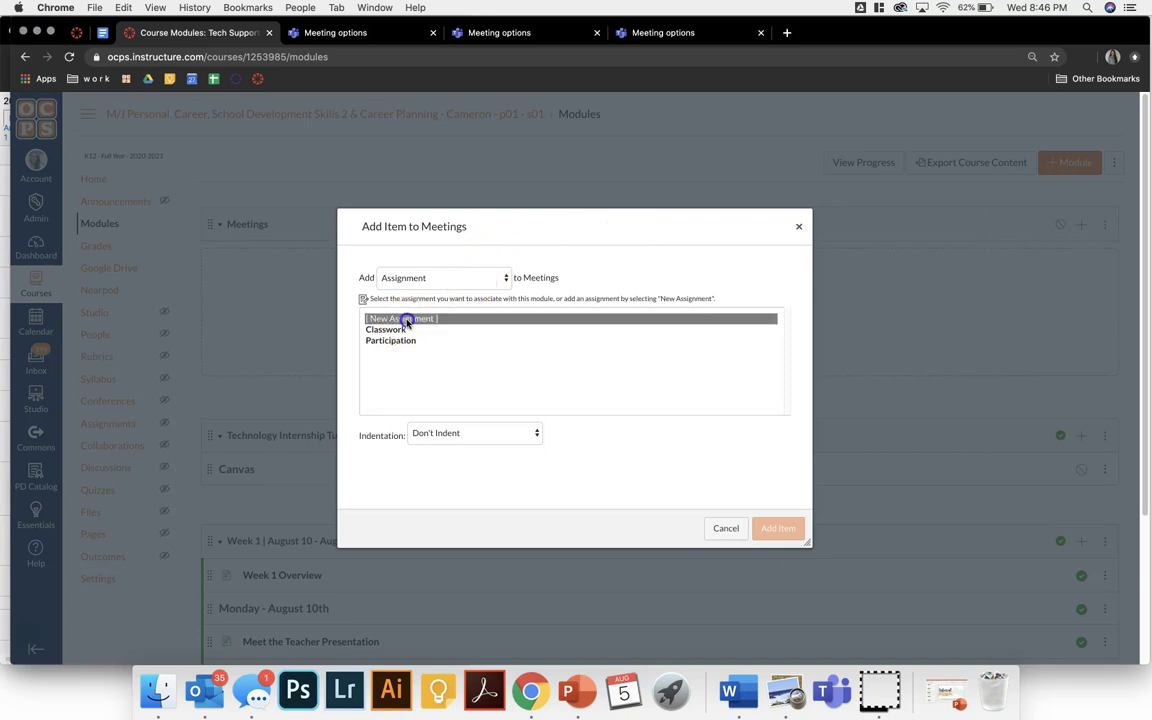
click(437, 432)
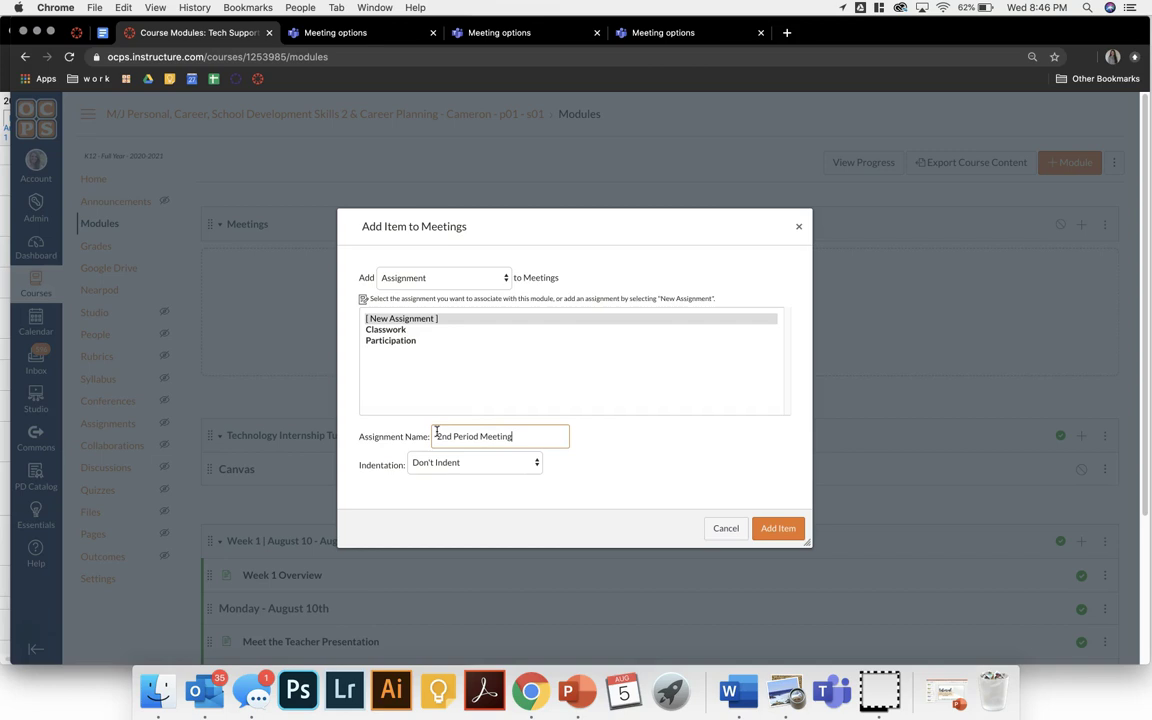
text(2nd Period Meeting)
click(780, 528)
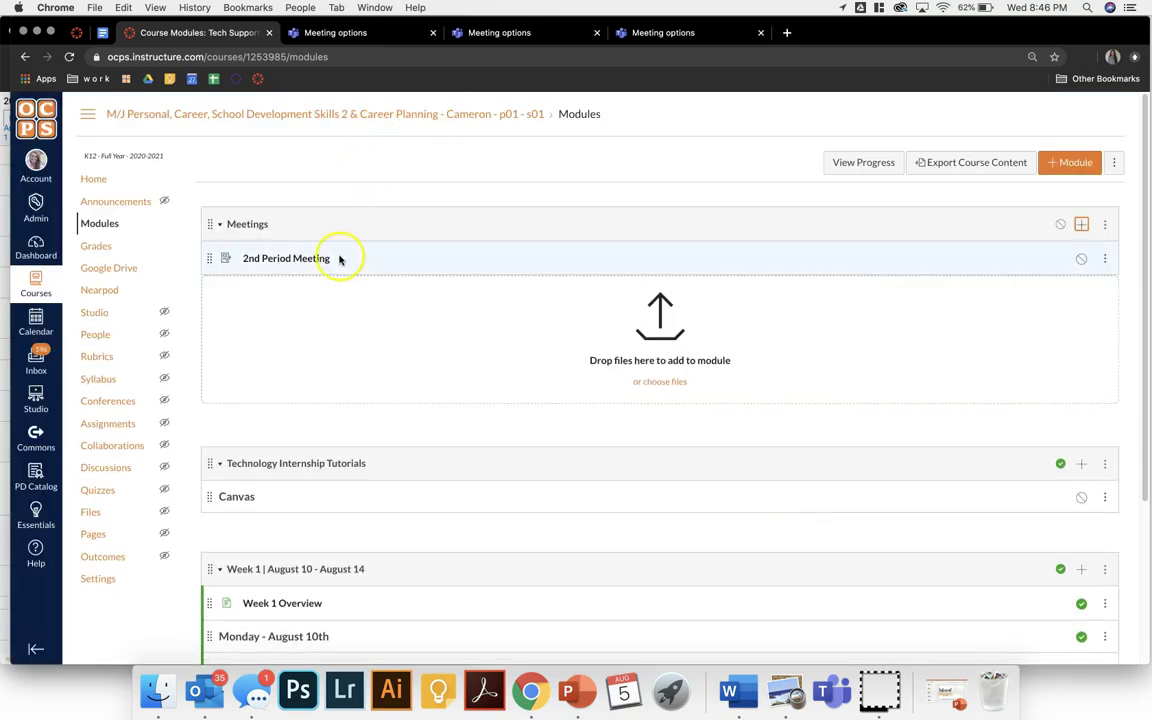
click(296, 260)
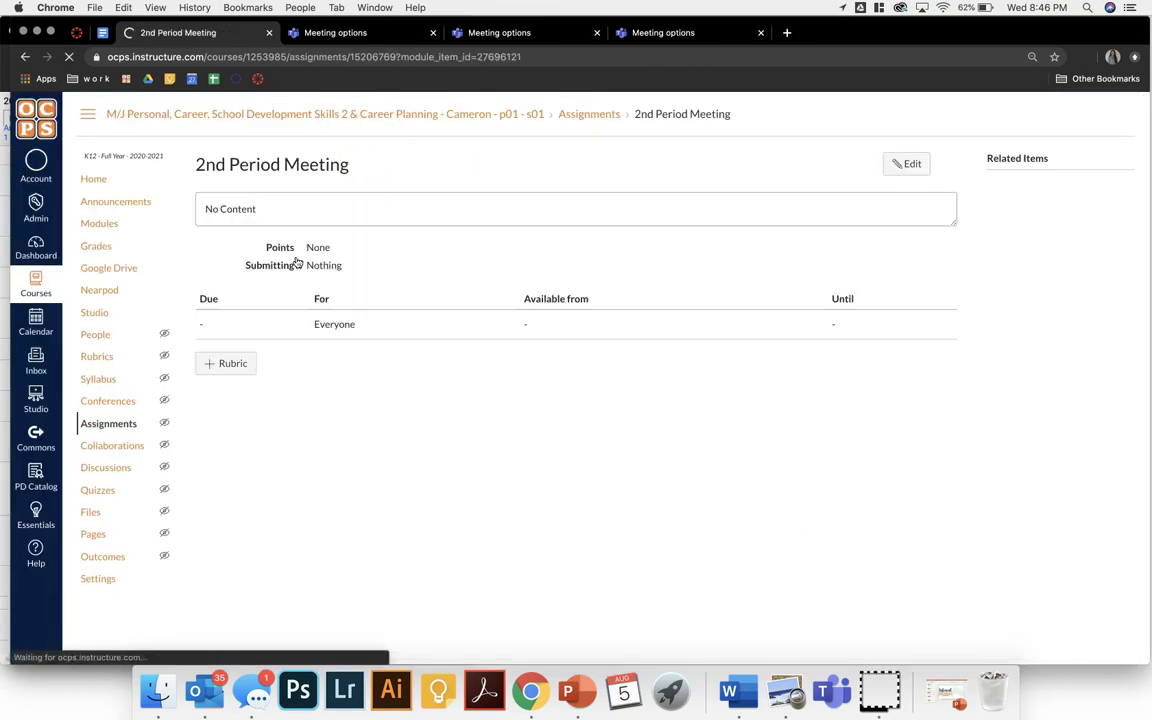
click(905, 163)
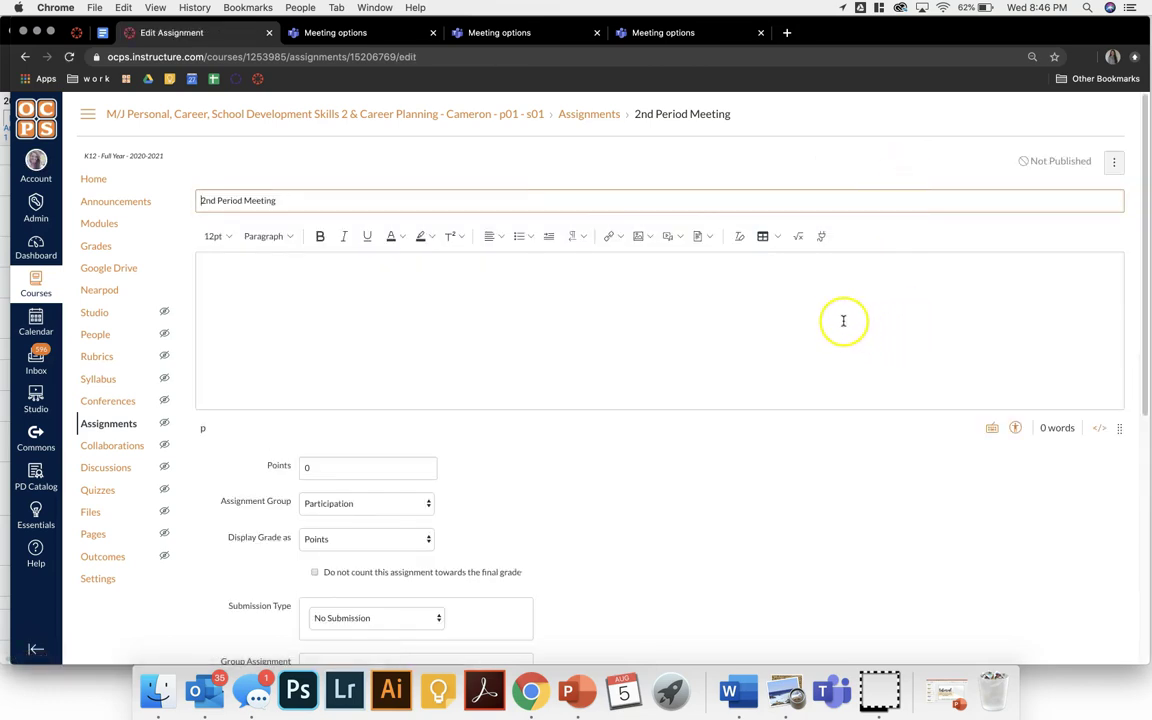
Create a Teams meeting titled '2nd Period Meeting' from the Apps menu and open its Meeting options.
click(820, 236)
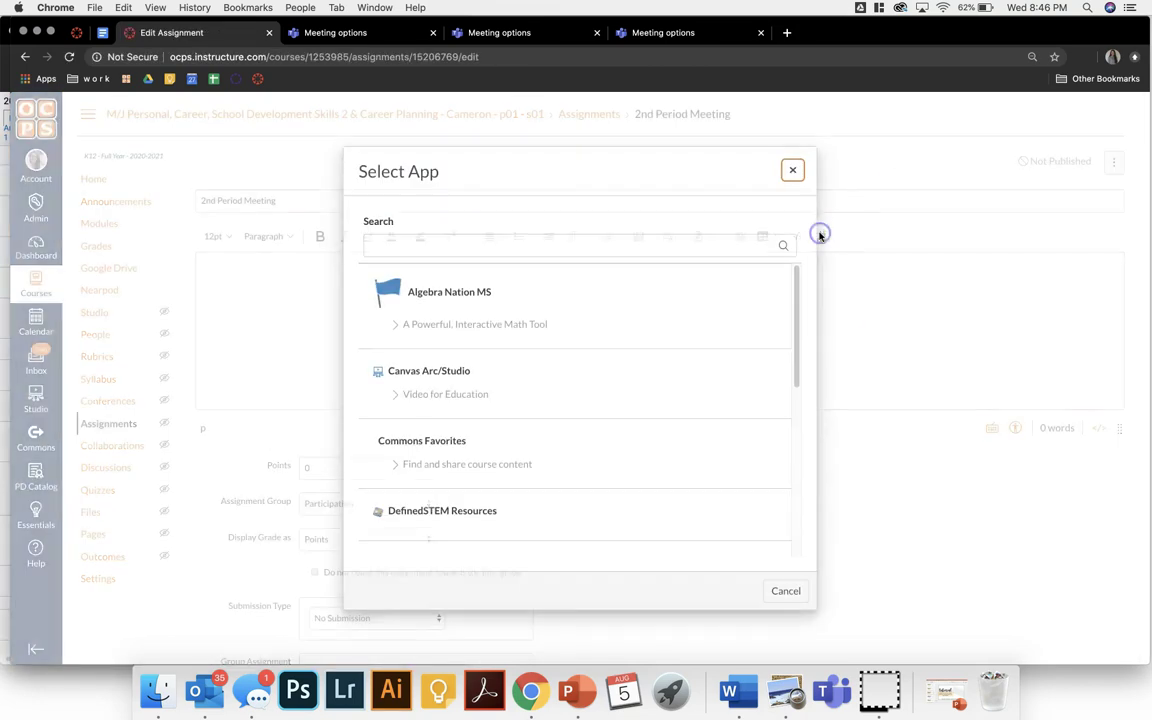
scroll(553, 410, down, 5)
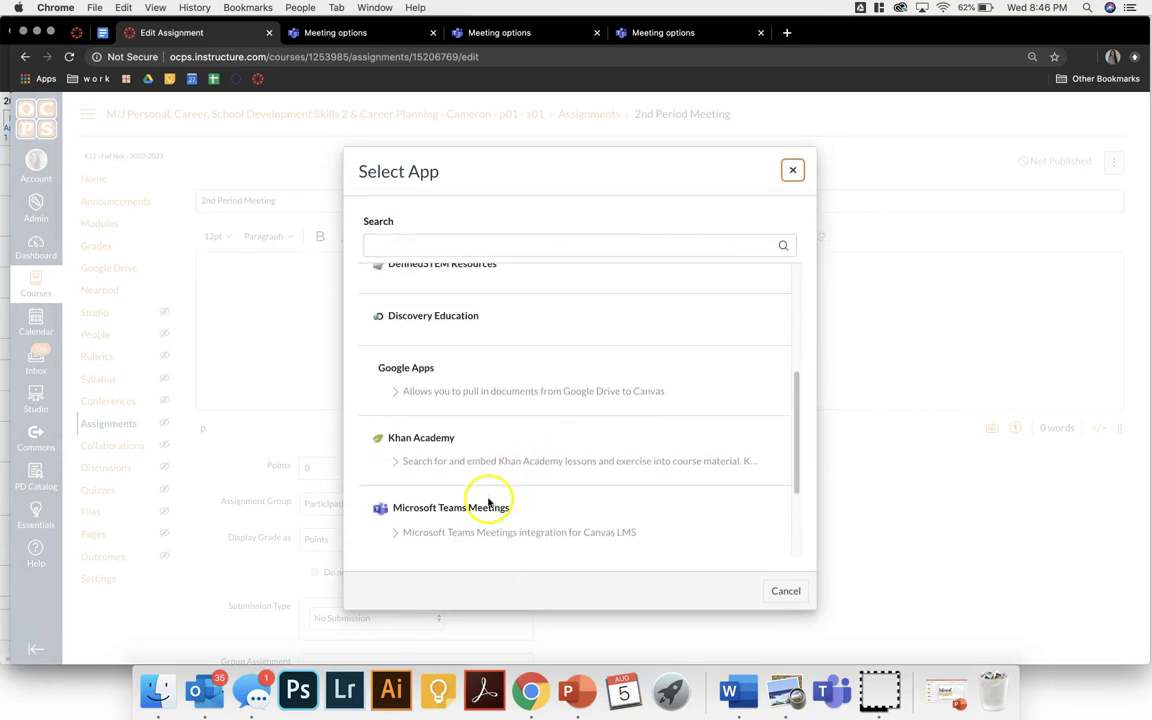
click(480, 508)
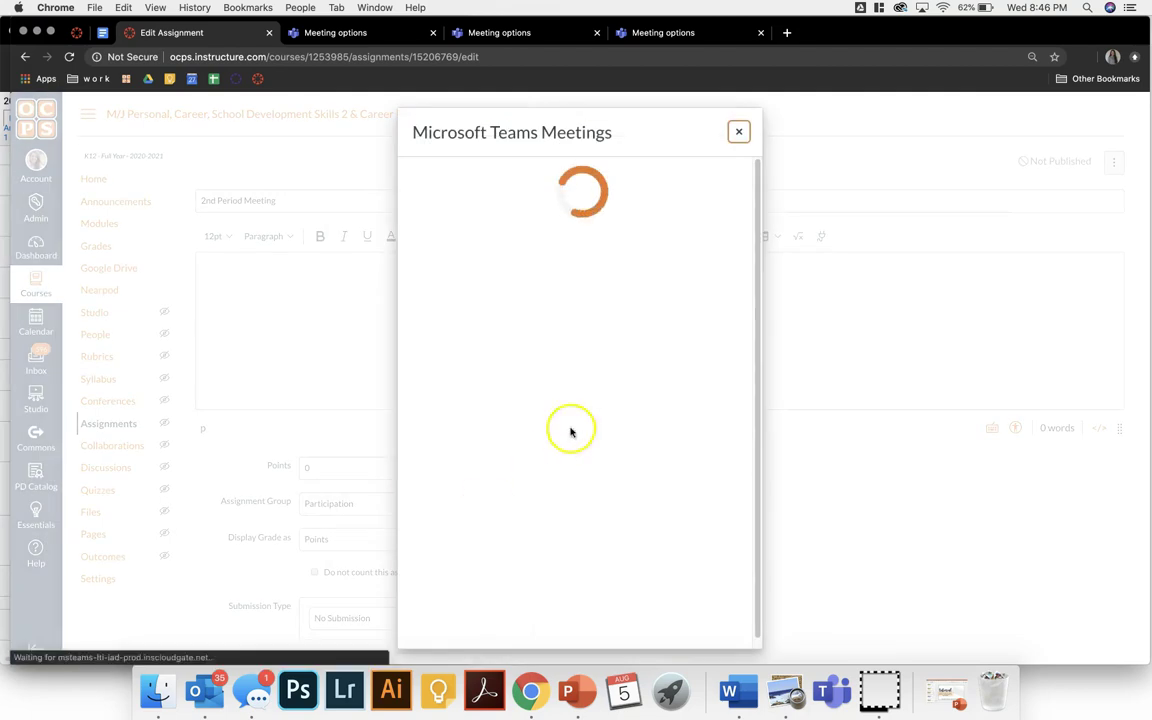
click(590, 503)
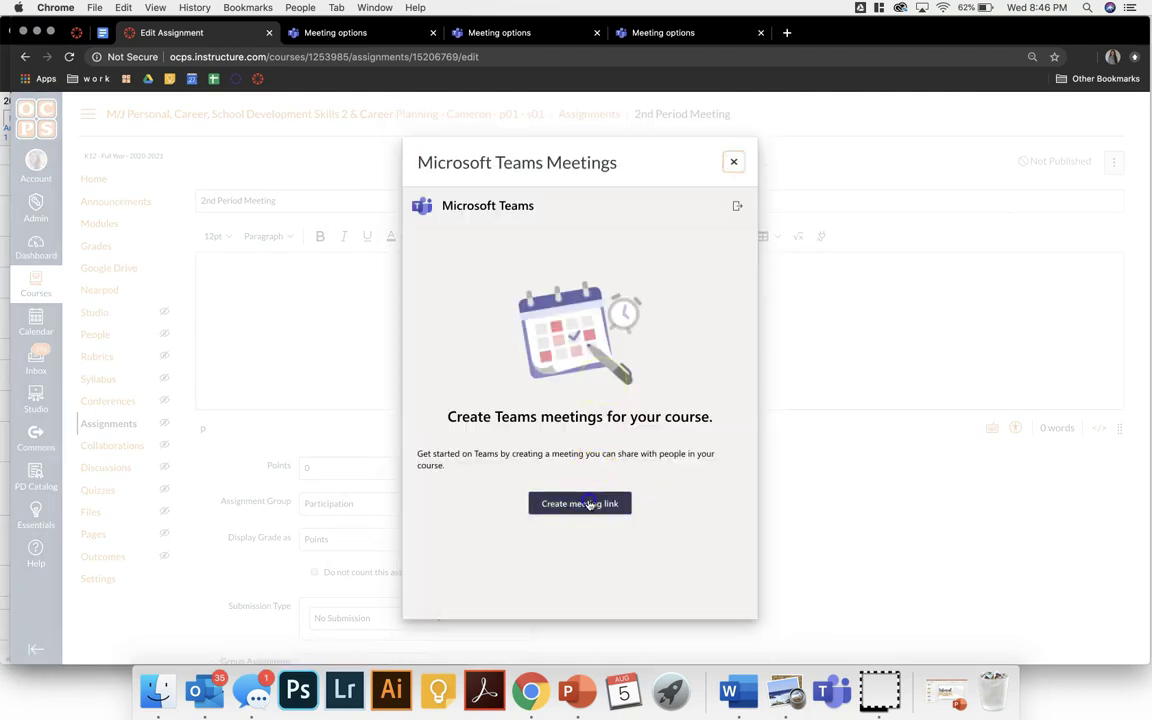
click(480, 252)
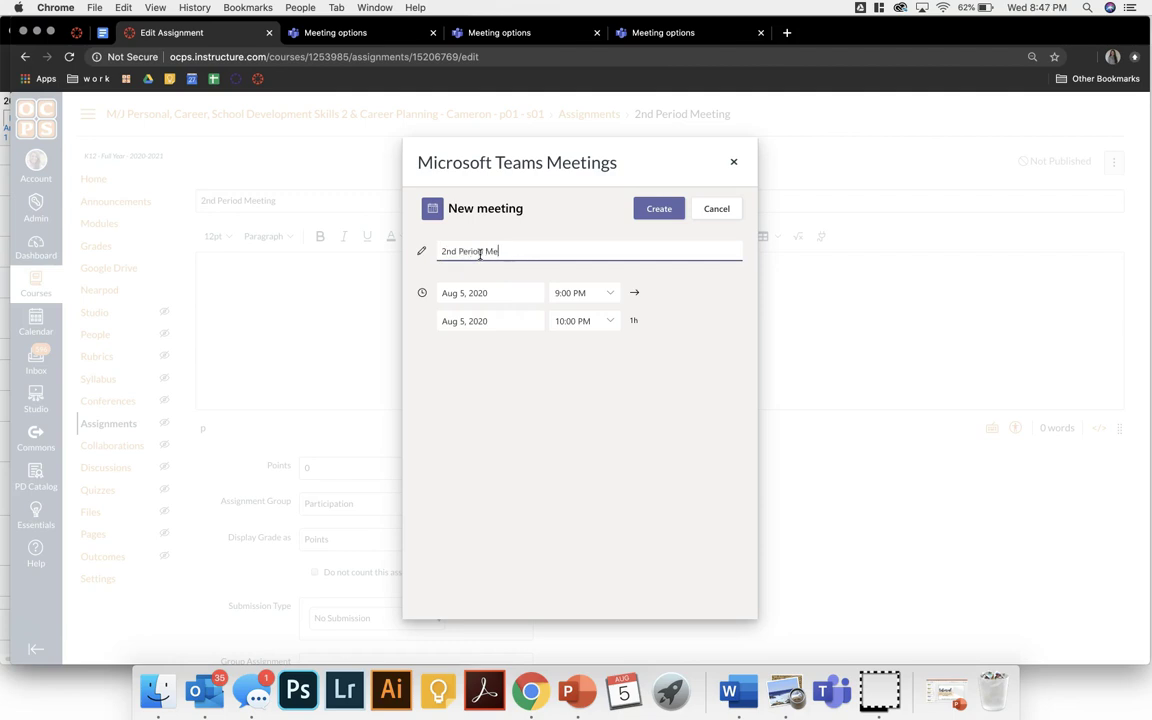
click(657, 208)
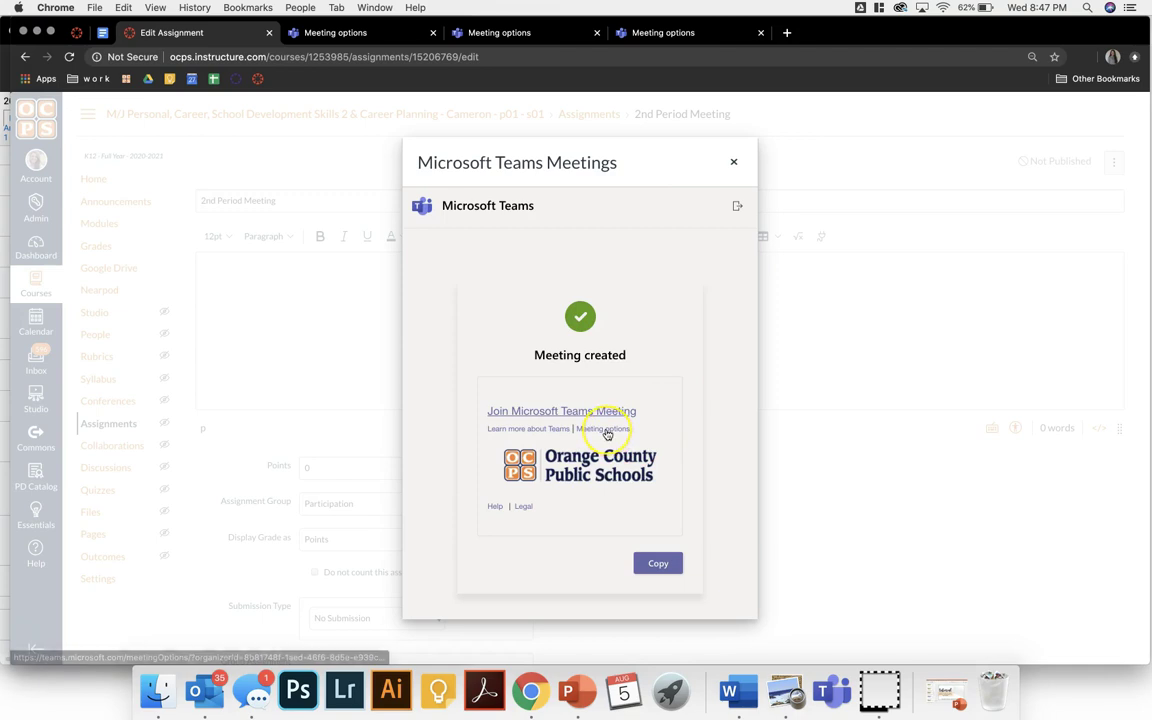
click(604, 429)
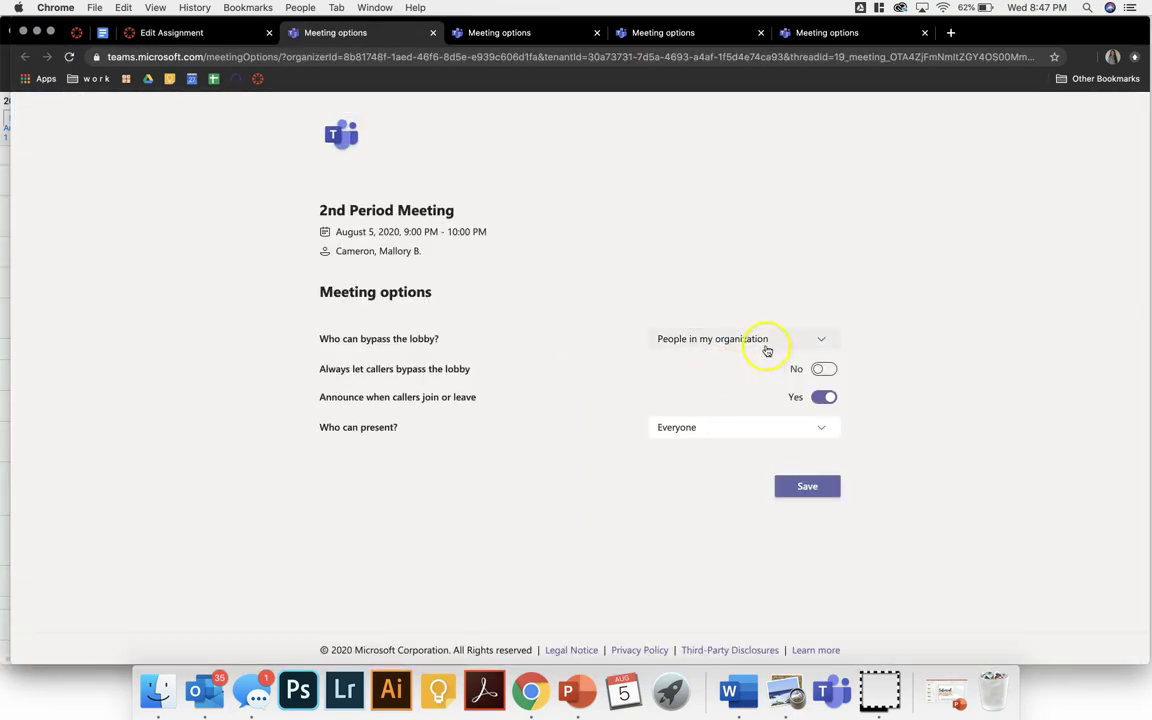
Set lobby bypass and presenting to Only me, save, and switch back to Edit Assignment.
click(740, 339)
click(733, 435)
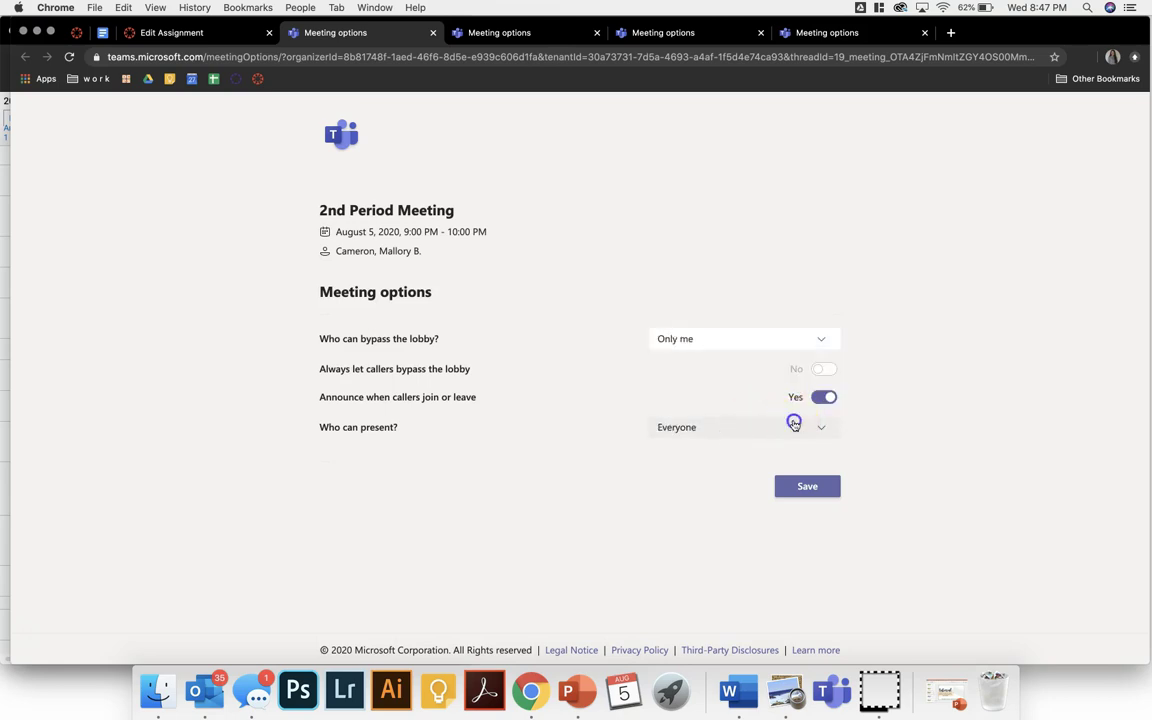
click(794, 427)
click(741, 509)
click(796, 487)
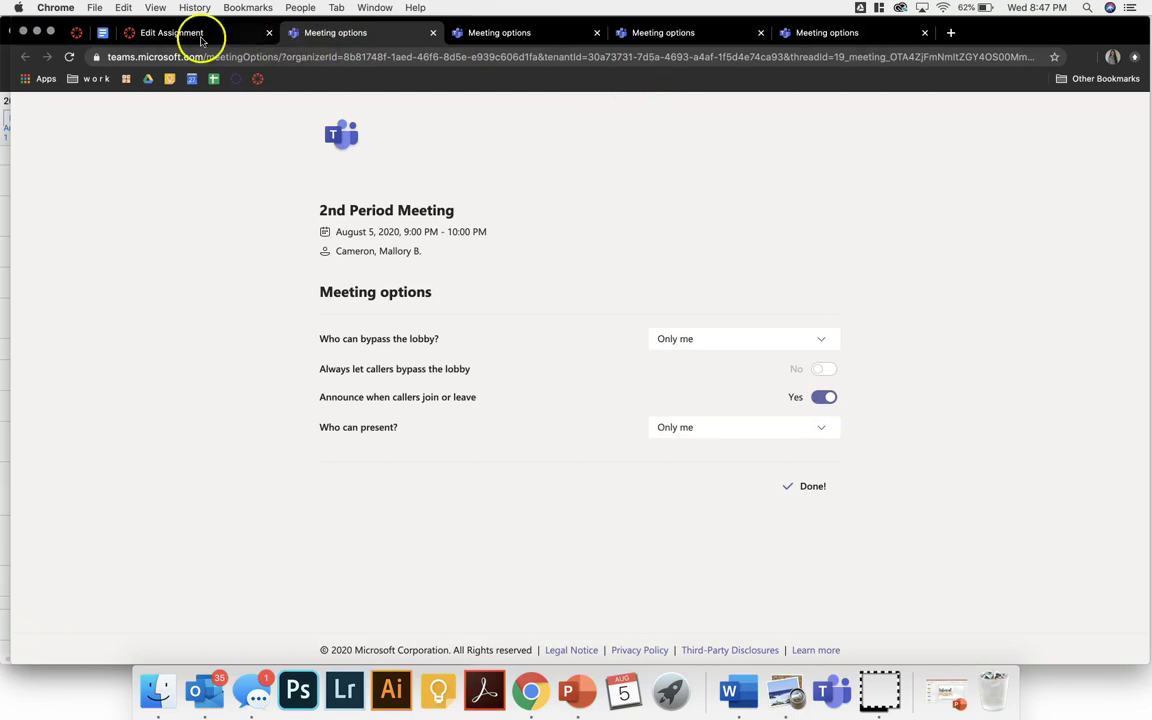
click(190, 36)
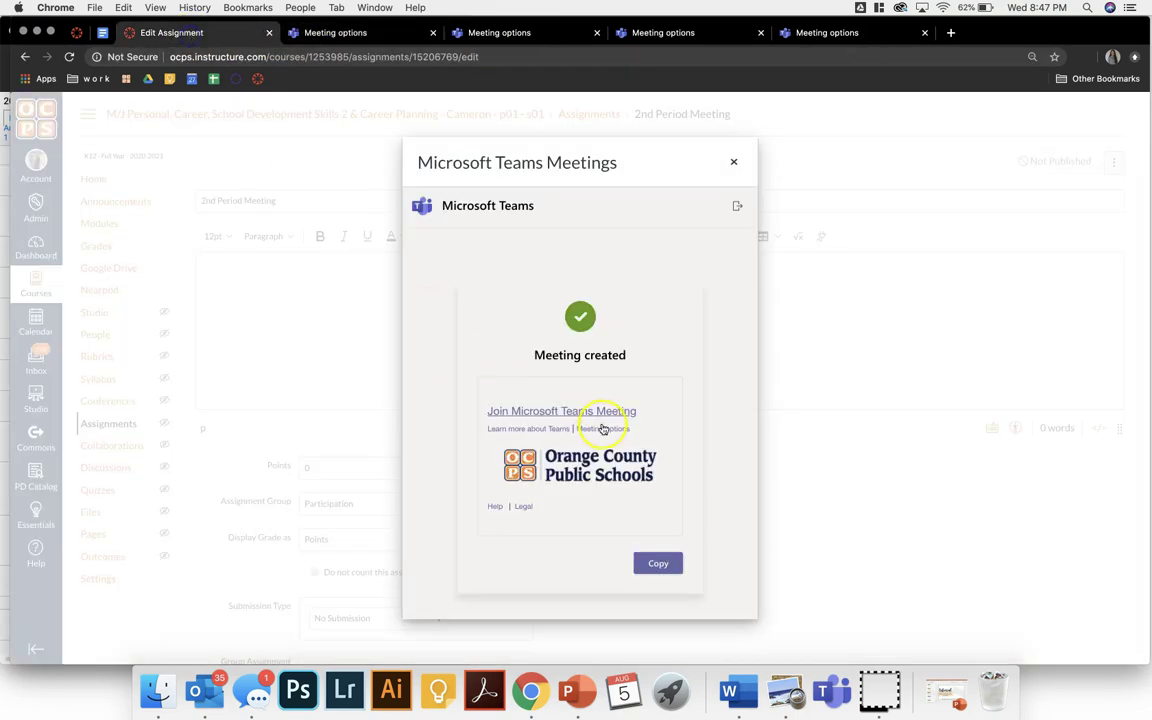
Insert the Teams link centered at 18pt, followed by 'Hi students, You will need to join this meeting by the start of 2nd period each day.'.
click(663, 564)
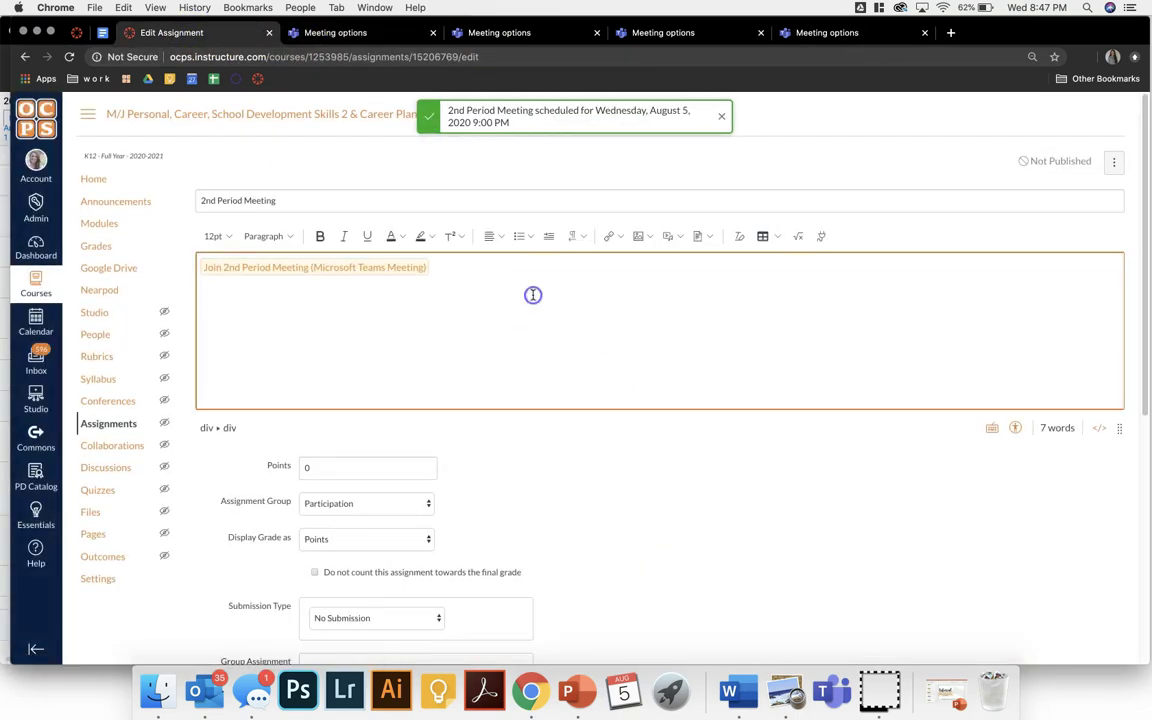
triple_click(193, 277)
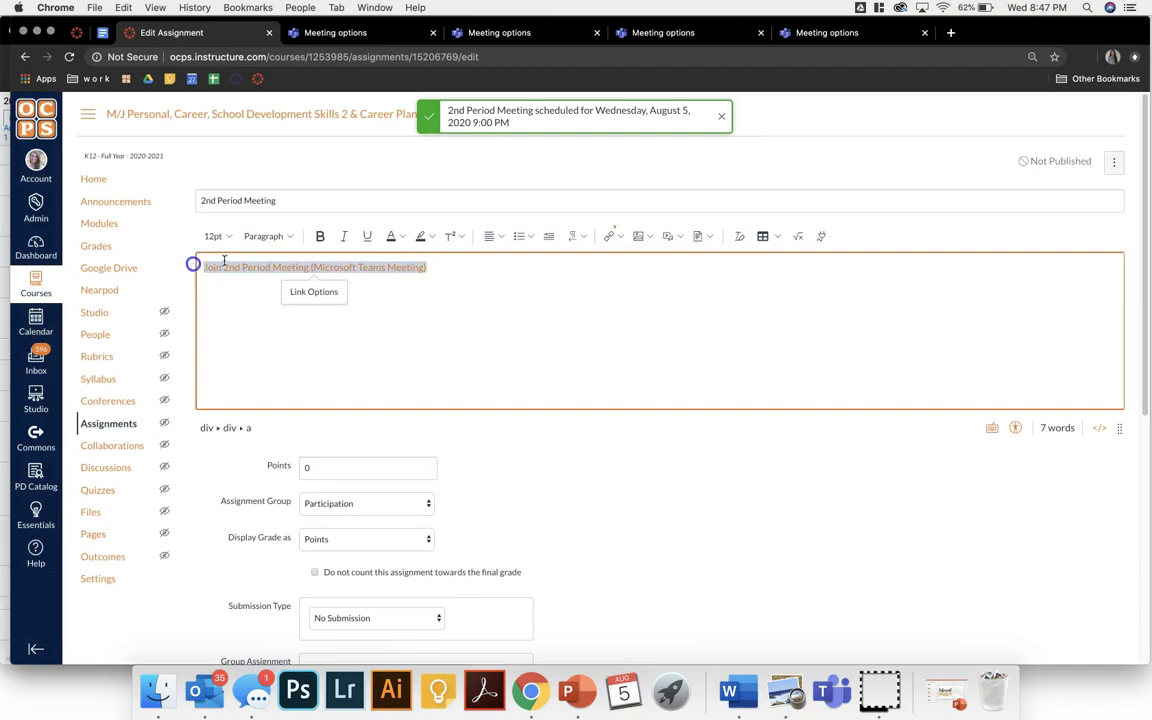
click(490, 236)
click(531, 269)
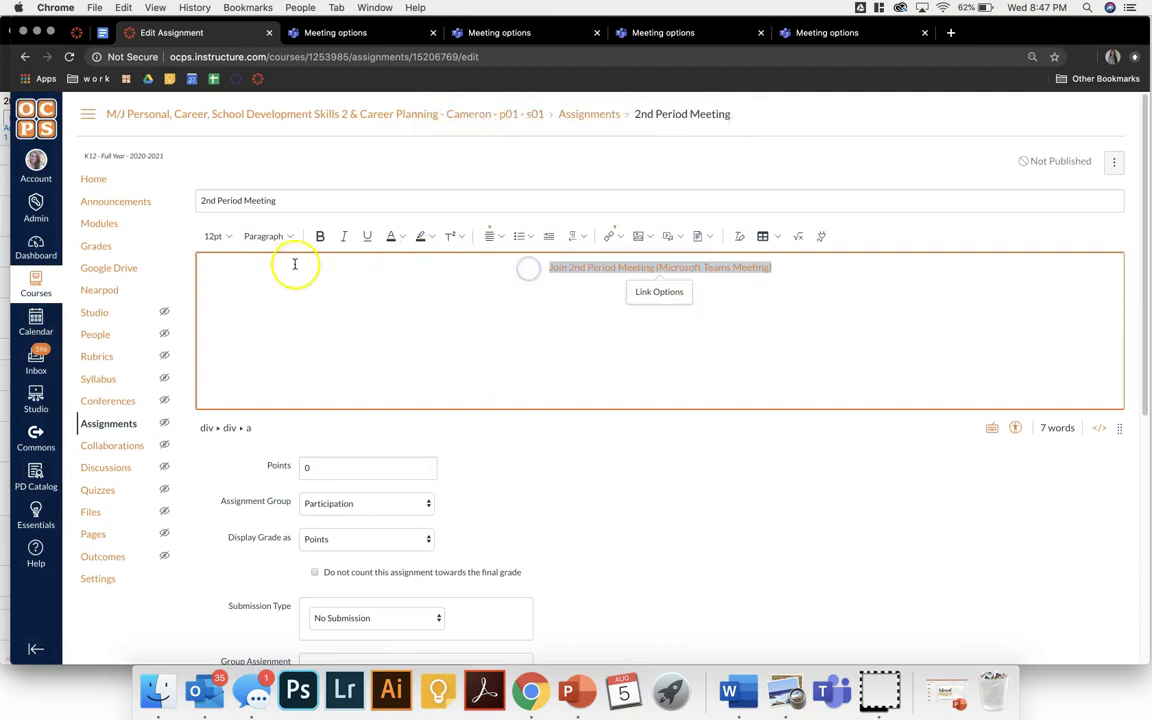
click(226, 238)
click(241, 349)
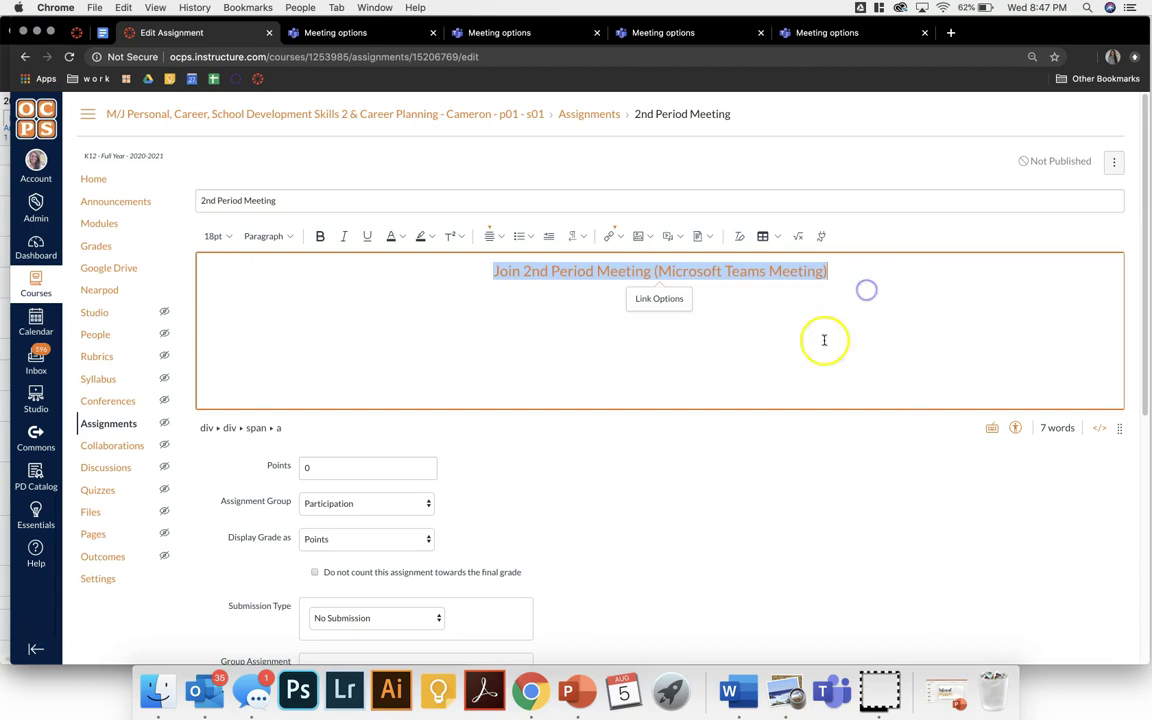
click(910, 298)
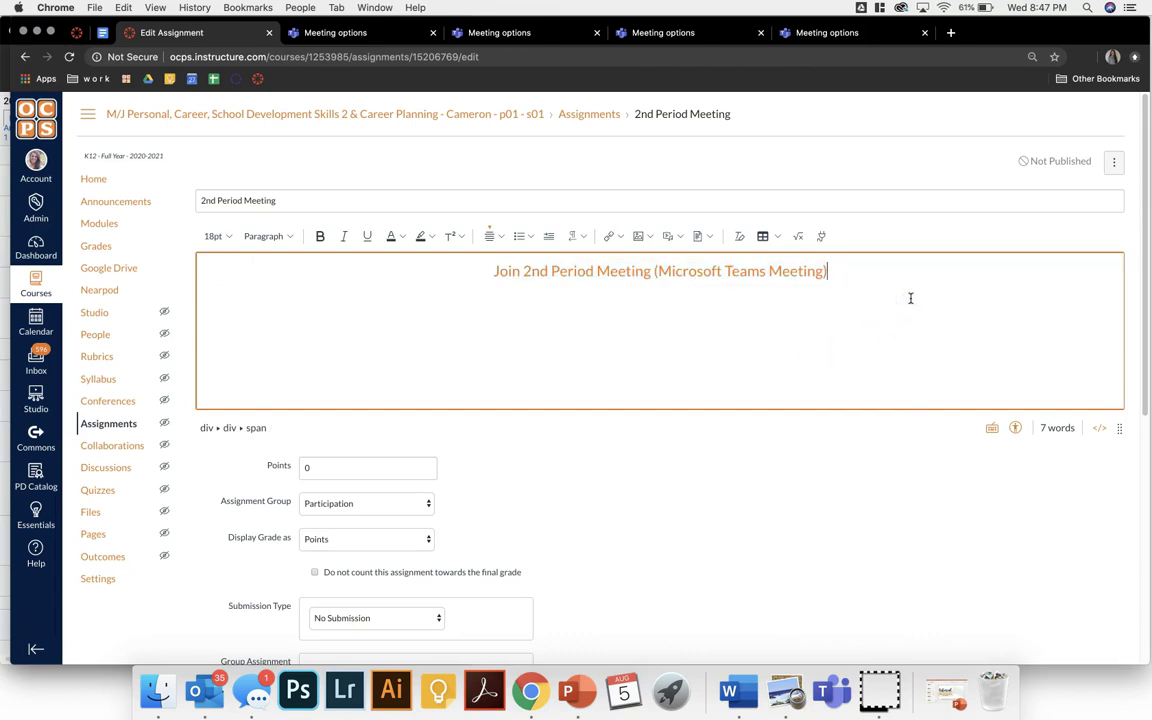
text(Hi students, You will need to jo)
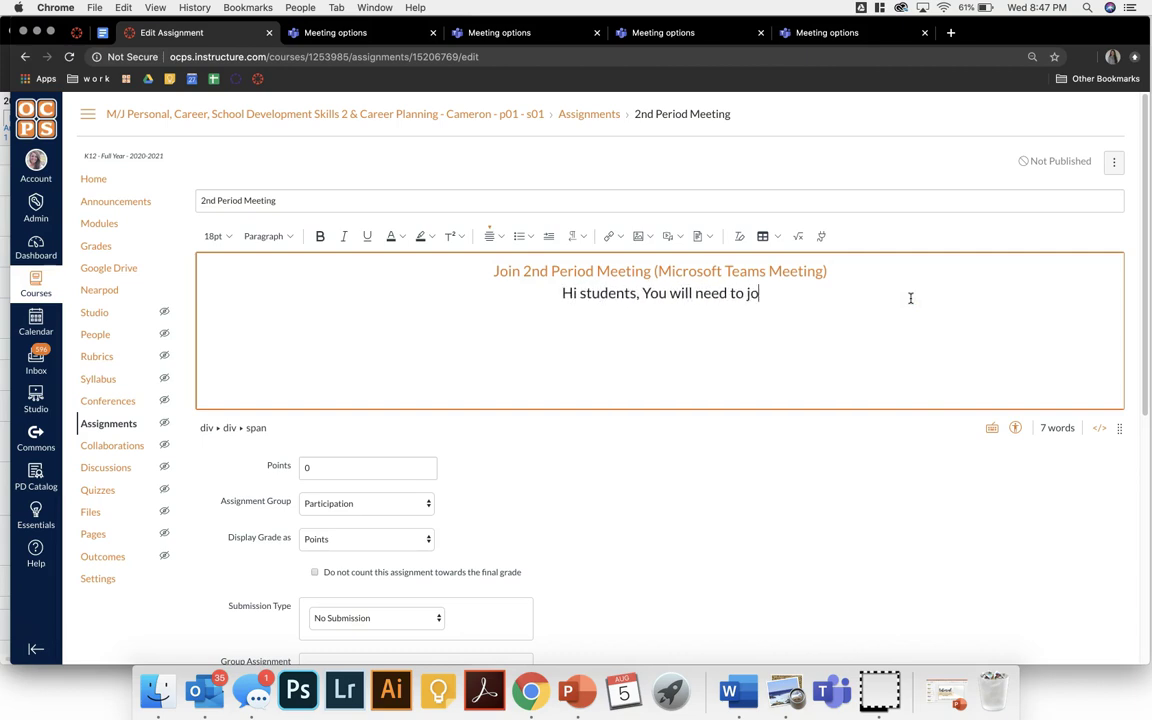
text(in this meeting by the s)
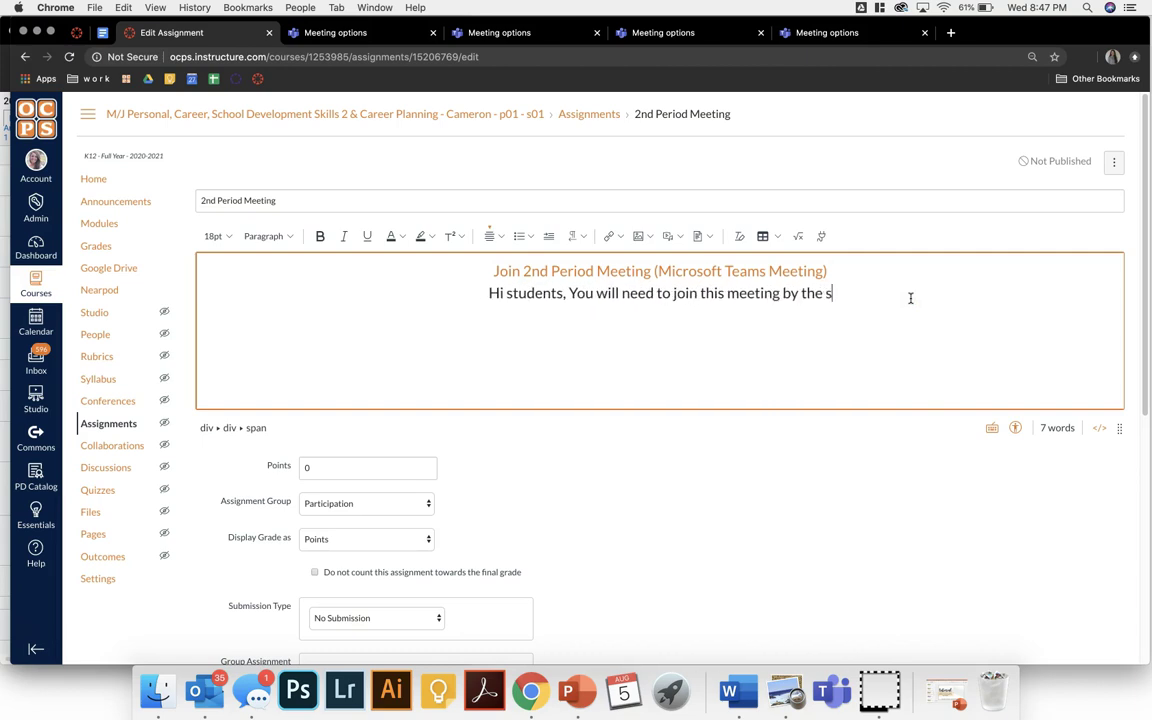
text(tart of 2nd period each day.)
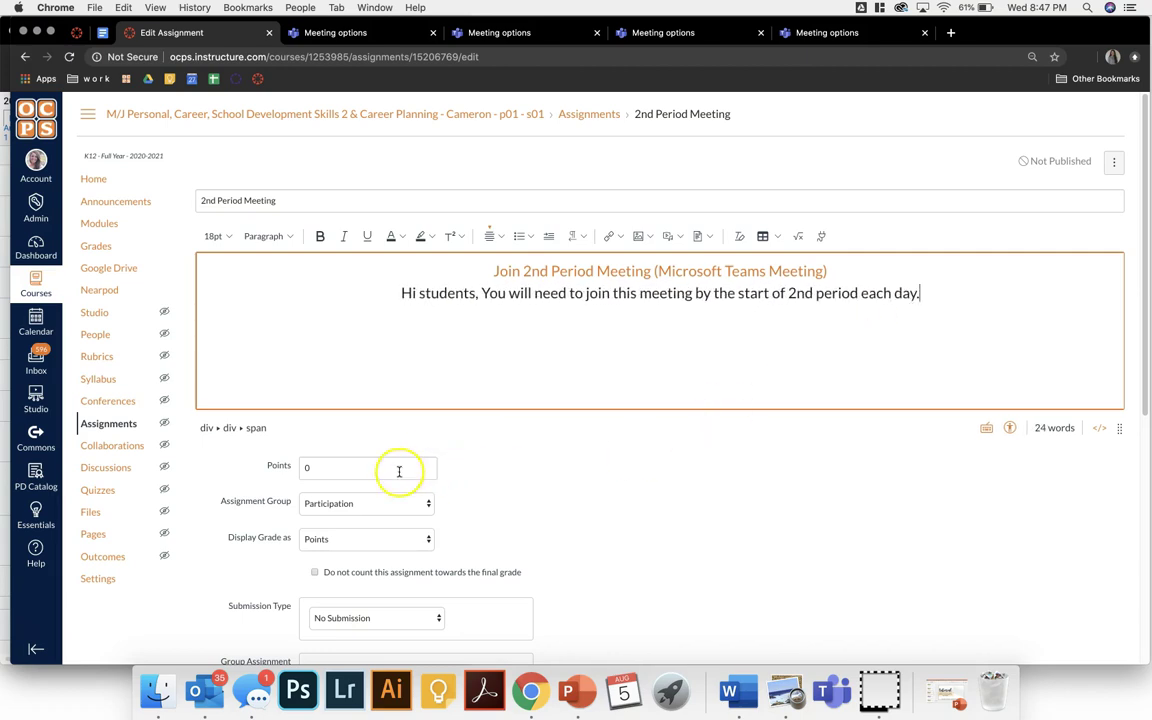
Set the 2nd Period Meeting's Display Grade as option to Not Graded.
click(532, 514)
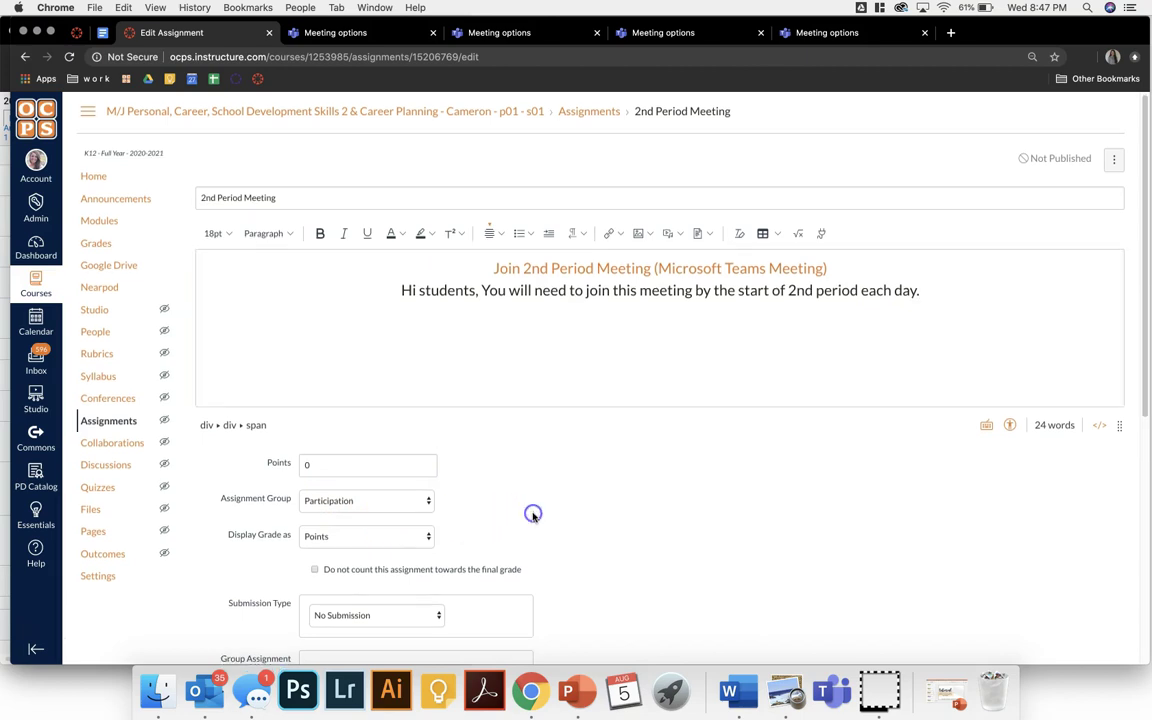
scroll(460, 514, down, 1)
click(387, 506)
click(383, 541)
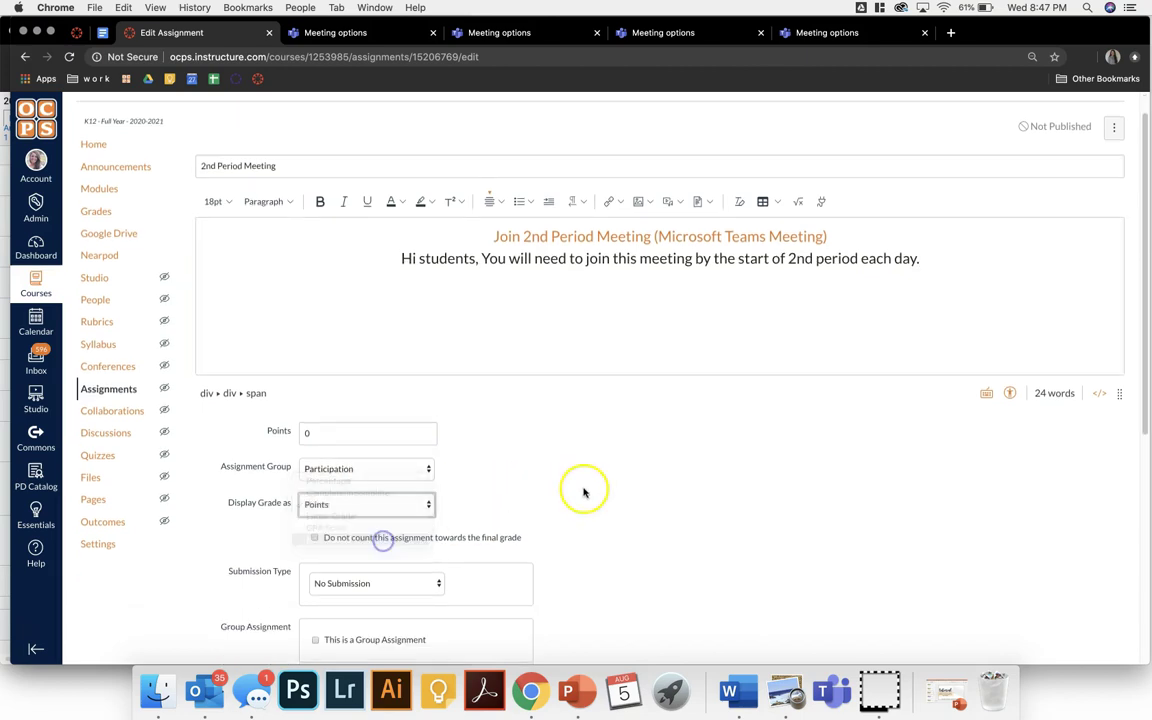
Replace Everyone in Assign to with only the p02 - s02 section.
scroll(584, 489, down, 3)
scroll(582, 492, down, 4)
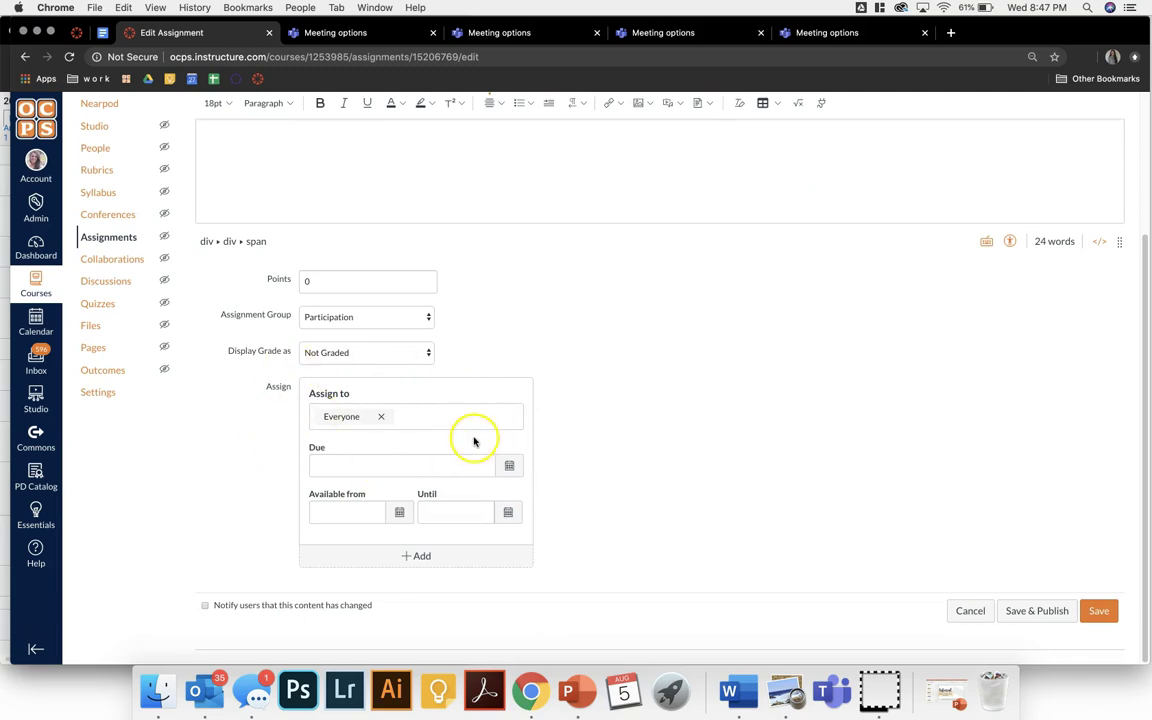
click(388, 421)
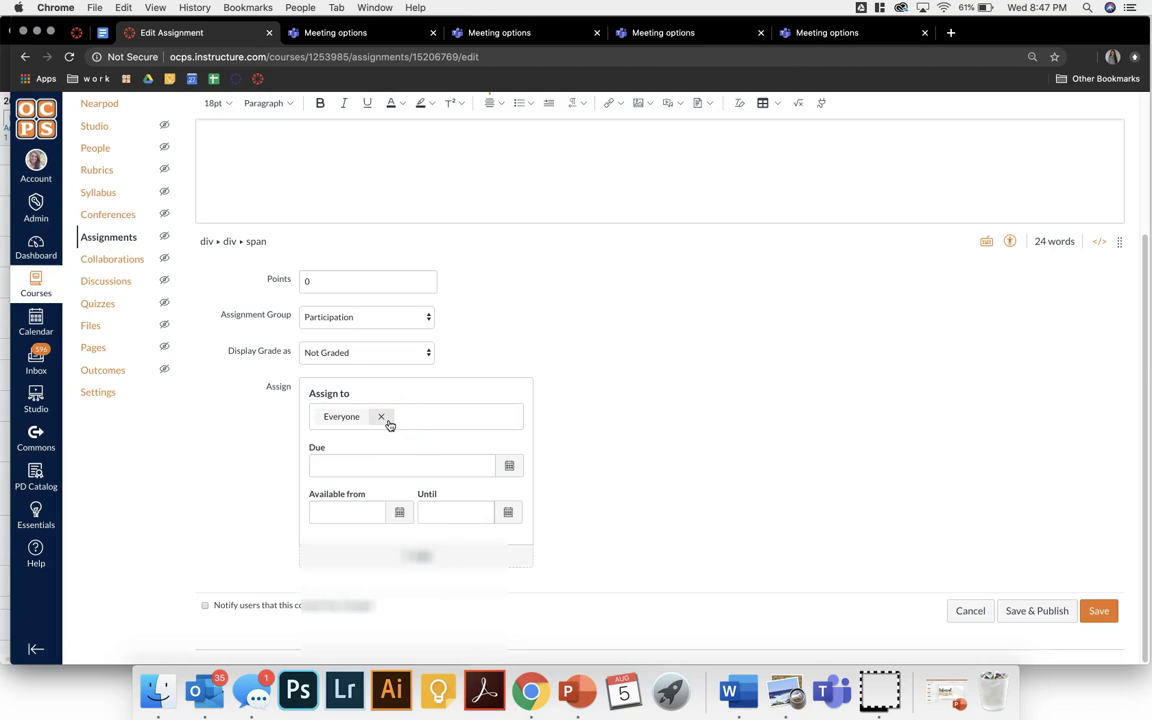
click(388, 421)
text(p02)
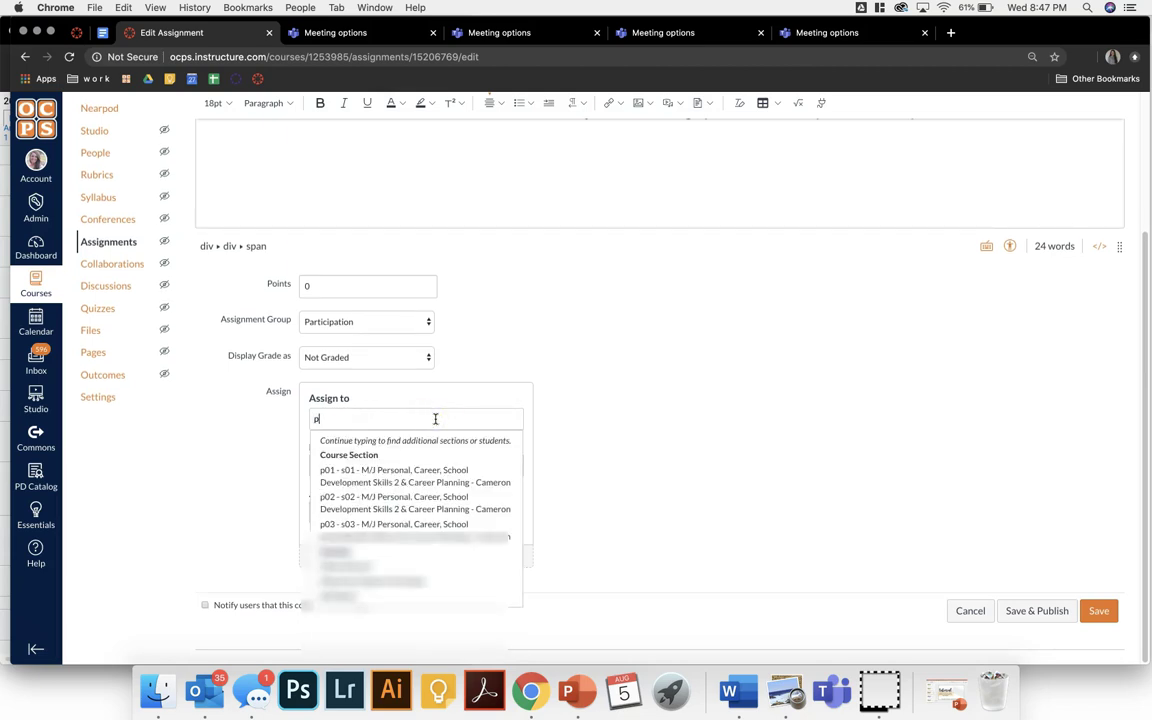
click(440, 446)
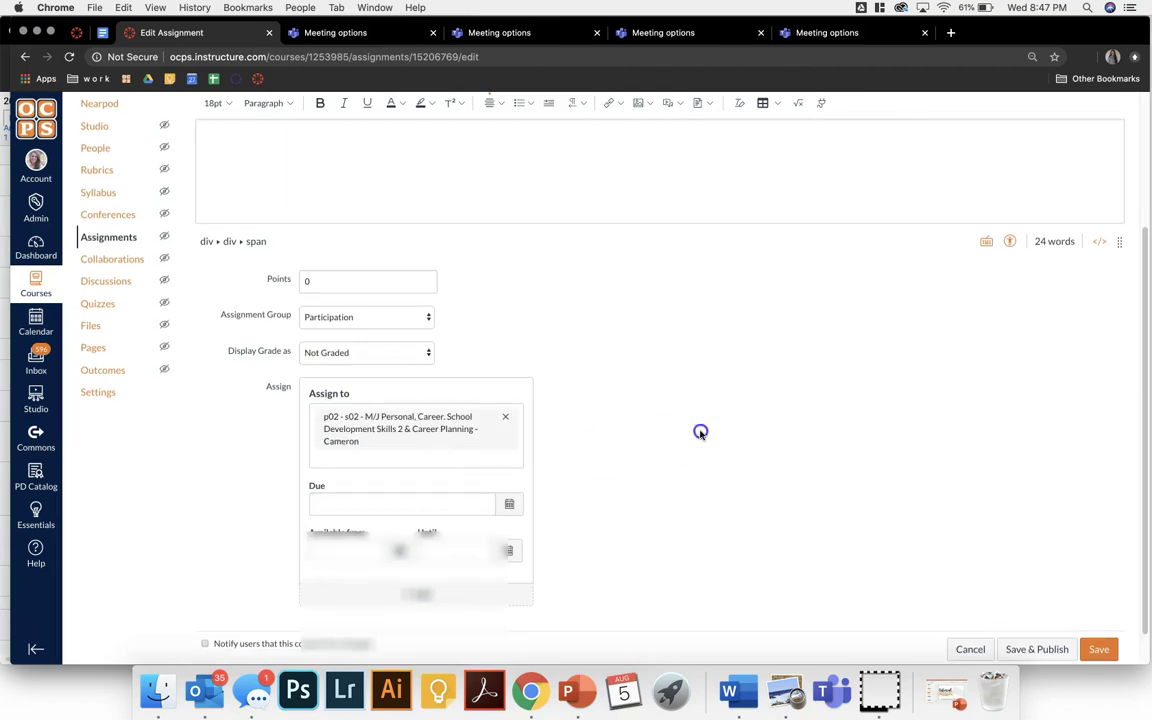
scroll(702, 435, down, 2)
scroll(702, 435, up, 1)
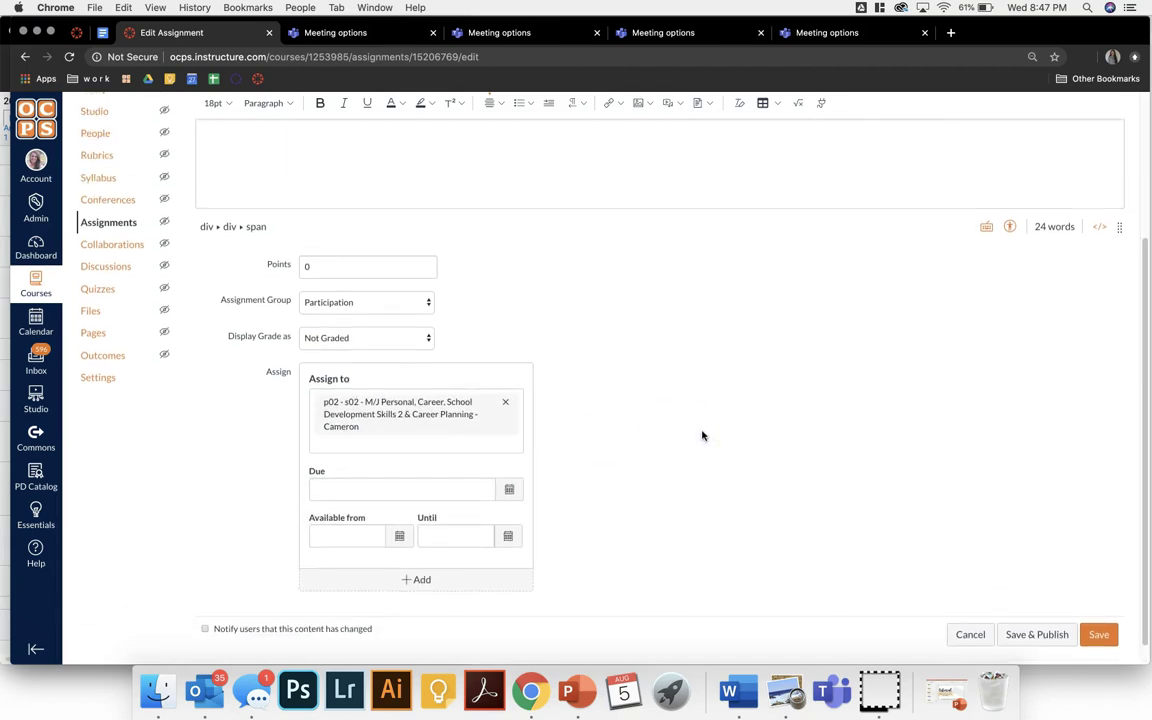
click(699, 439)
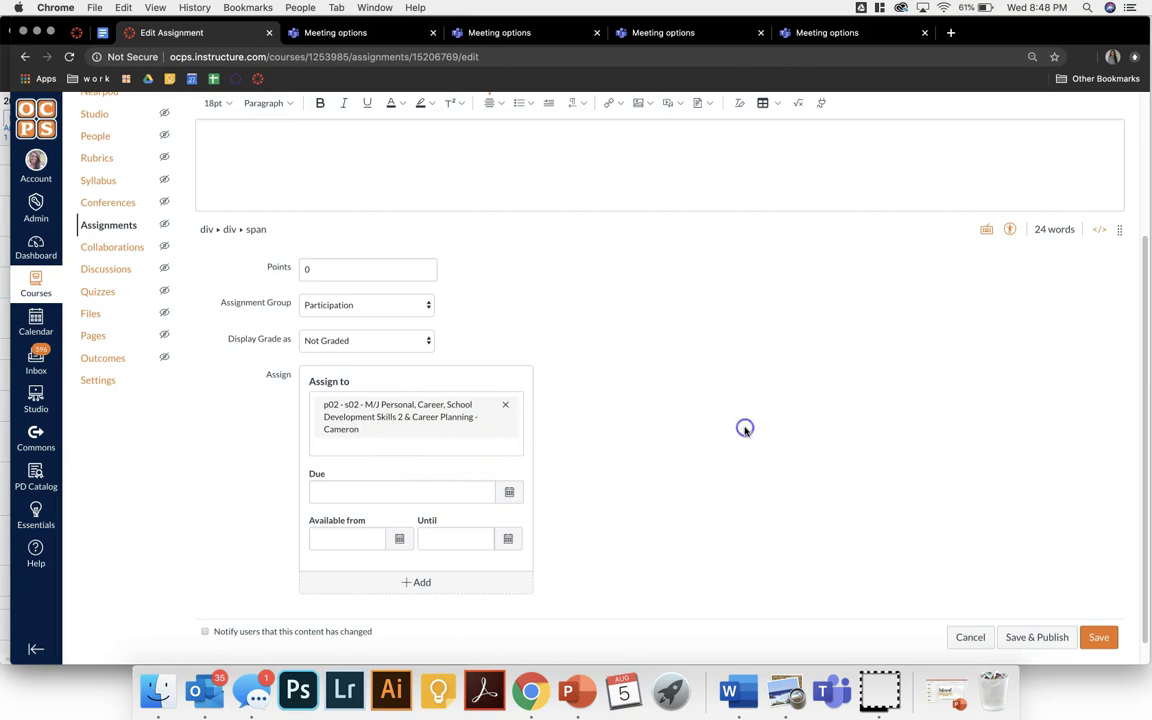
scroll(1090, 540, down, 1)
Save the assignment and accept that sections other than p02 won't receive it.
click(1044, 612)
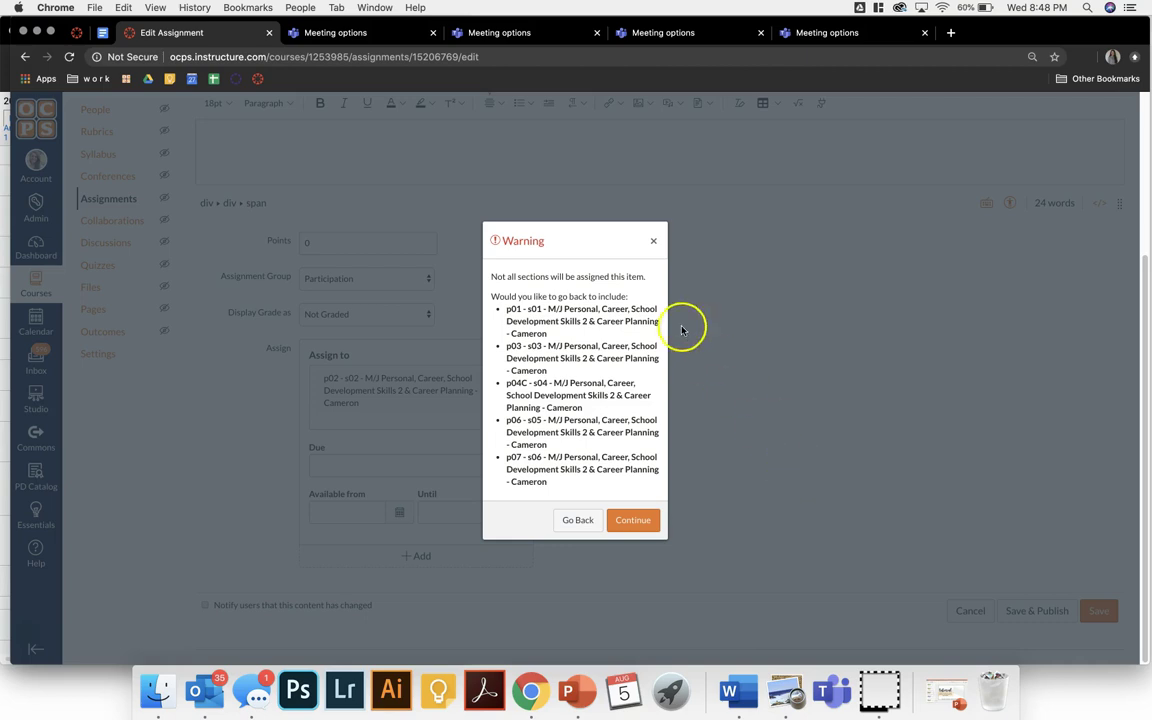
click(640, 519)
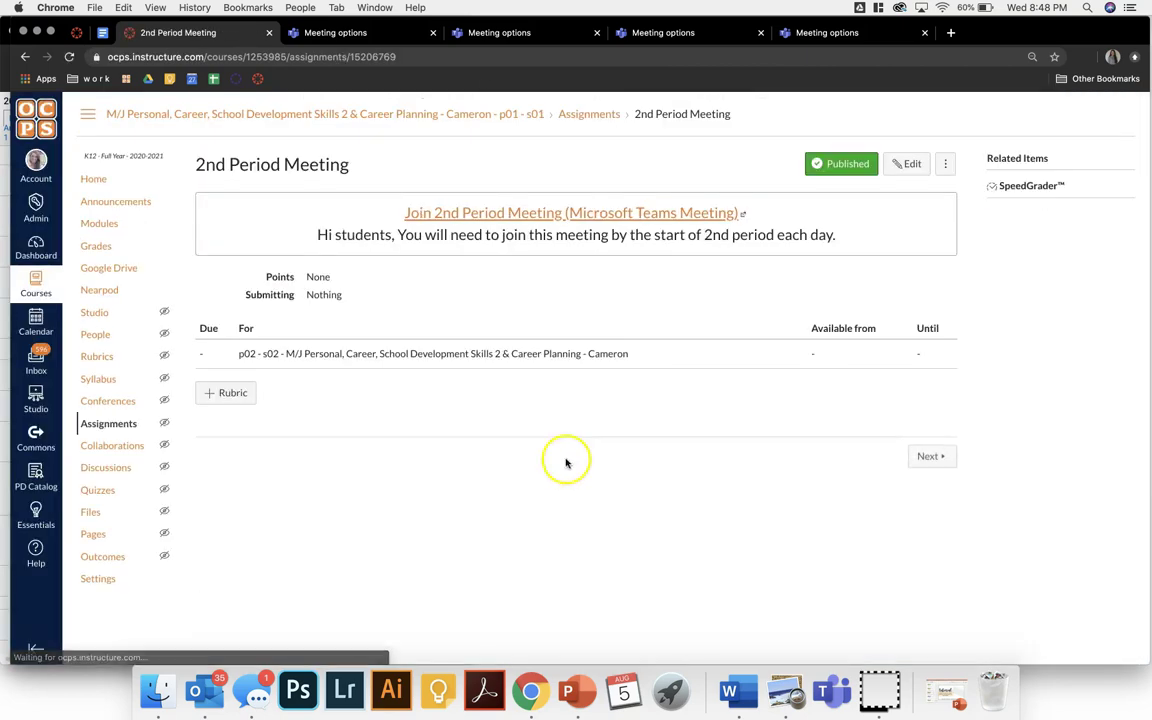
Publish the Meetings module on the Modules page, then return to the course Home page.
click(108, 224)
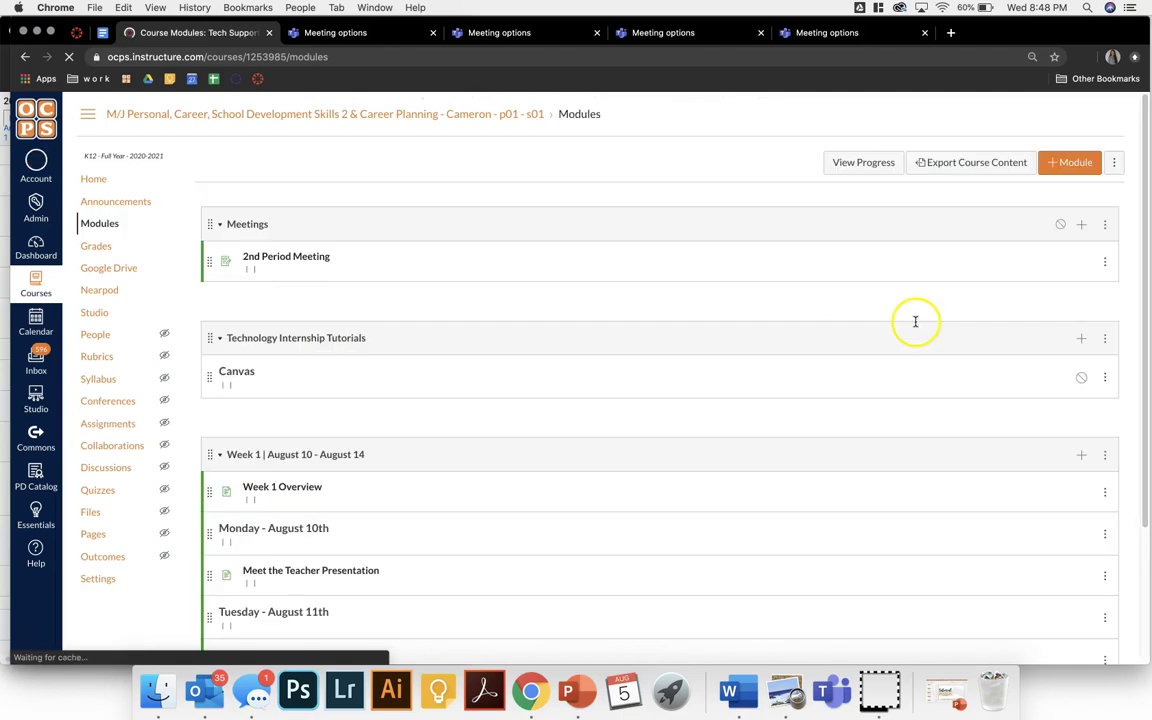
click(1062, 225)
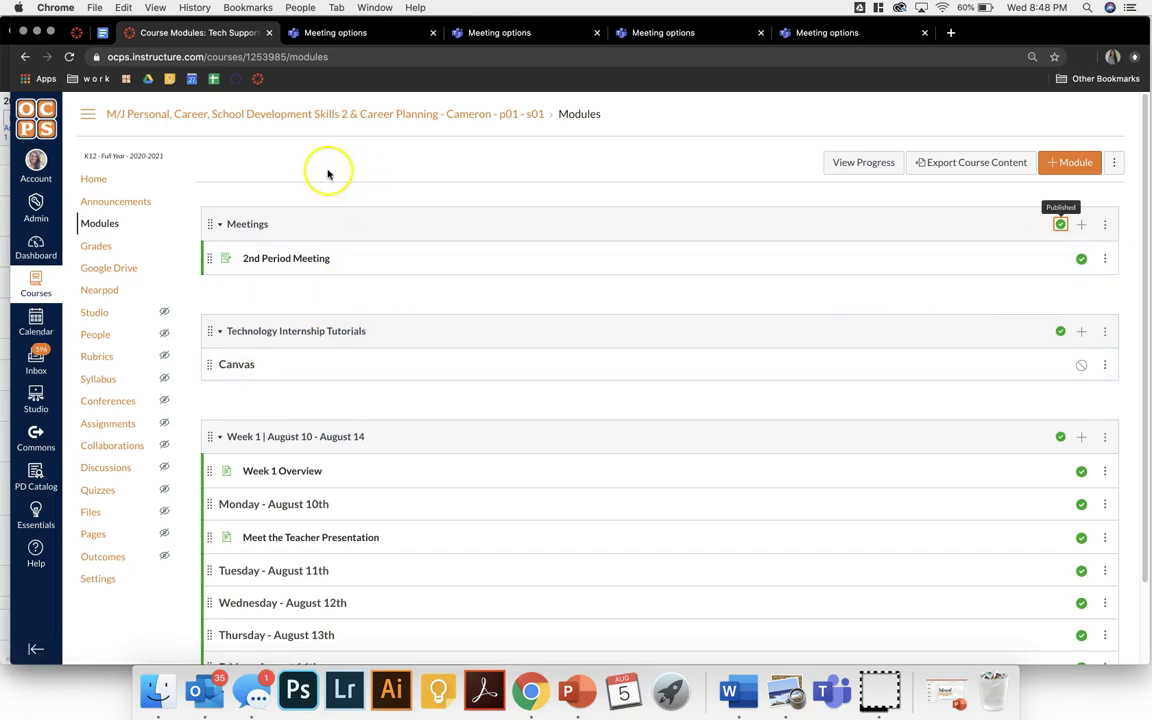
click(100, 178)
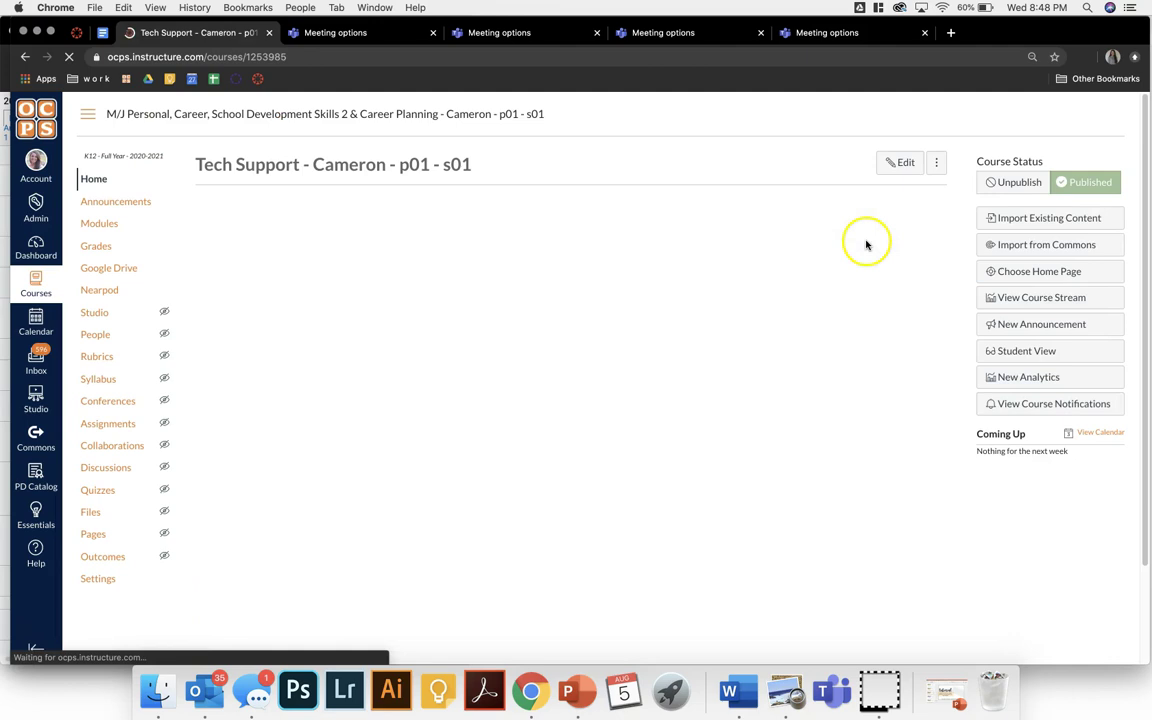
As a student, confirm the Meetings module lists the 2nd Period Meeting.
click(1012, 351)
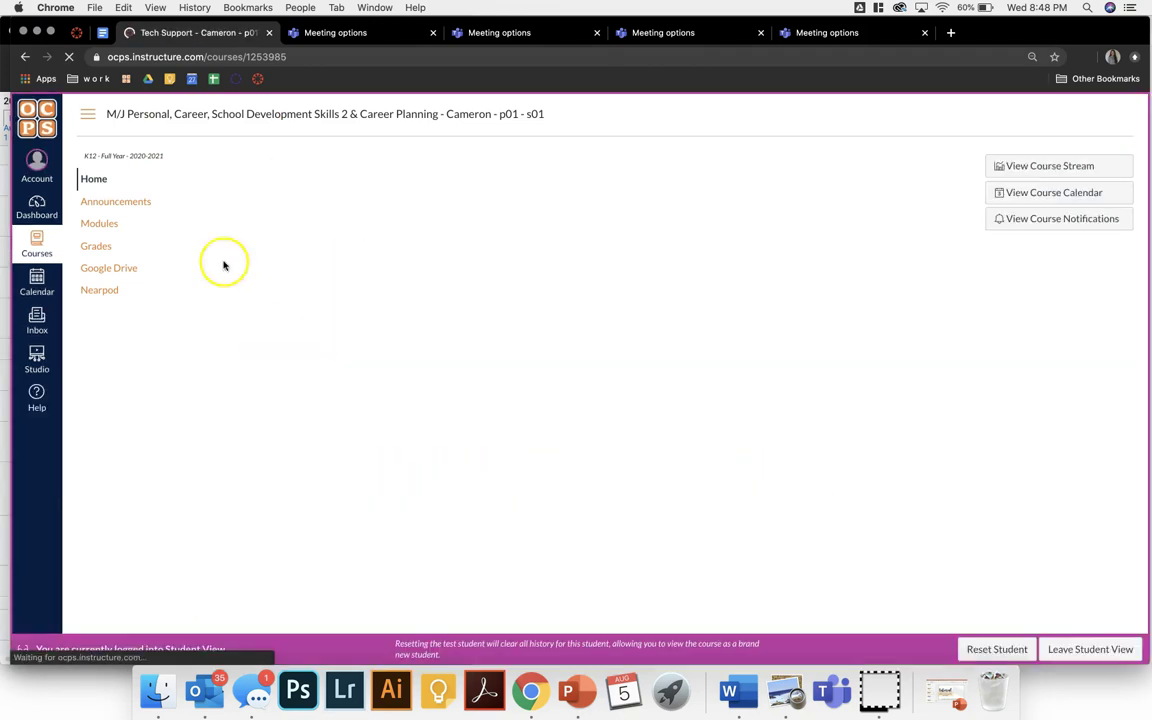
click(104, 224)
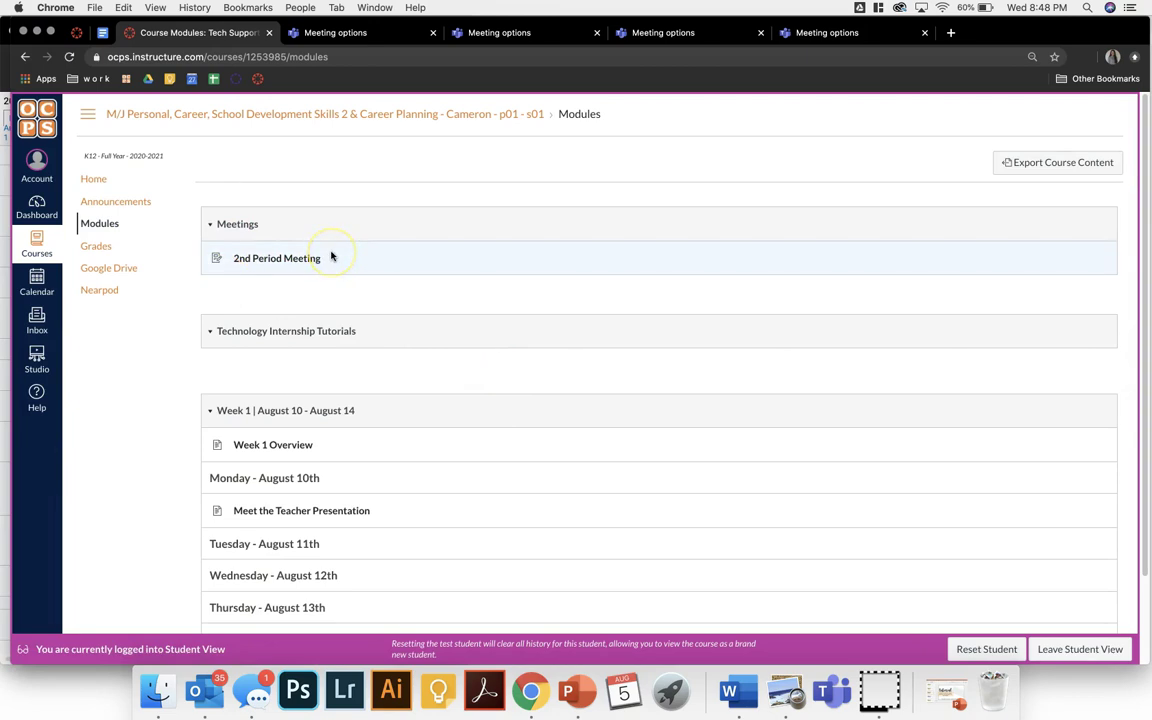
click(338, 286)
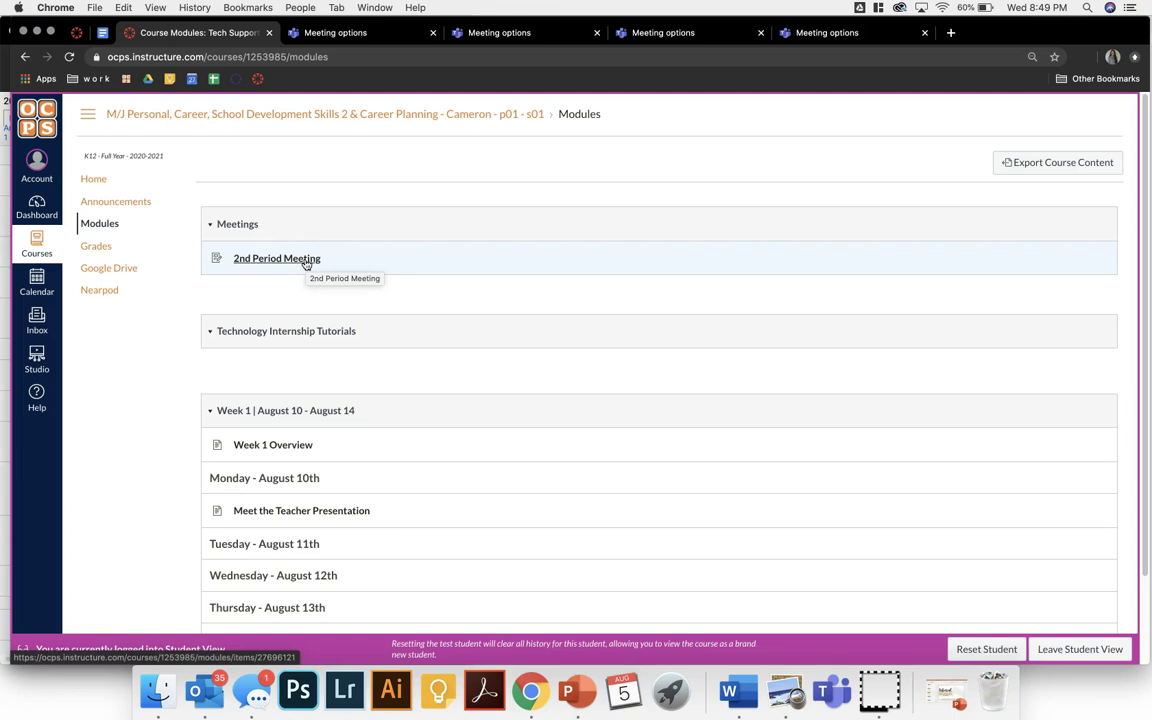
Leave Student View to return to the teacher's Modules page.
click(1095, 652)
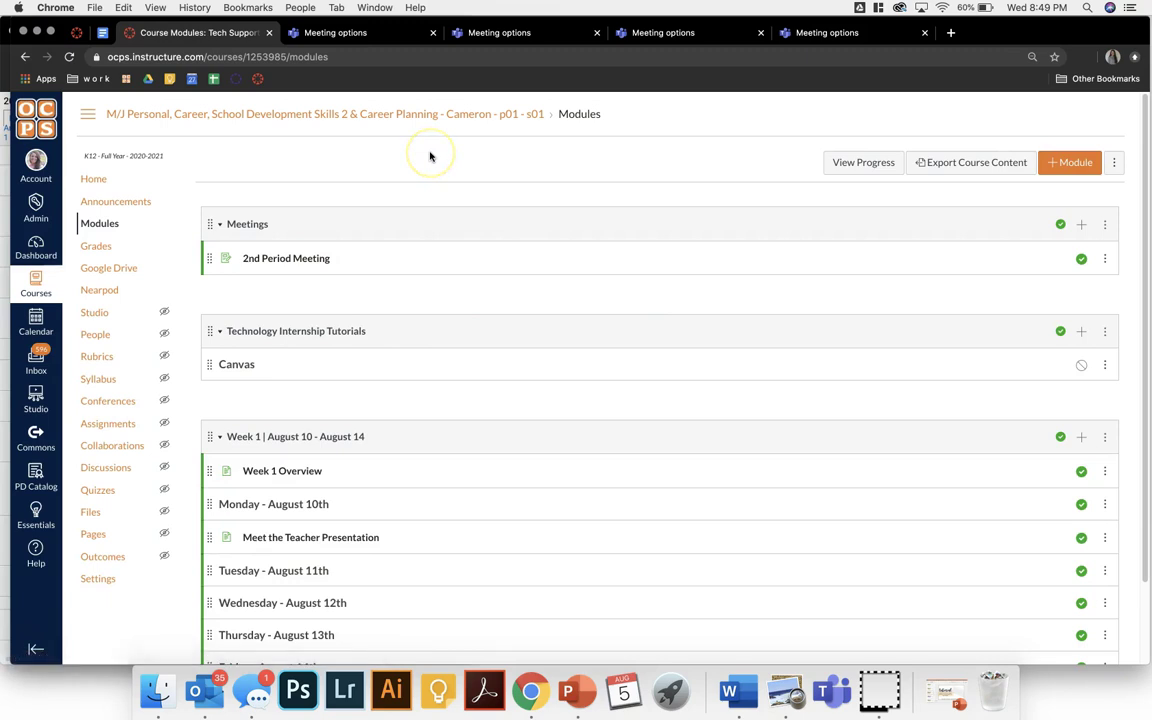